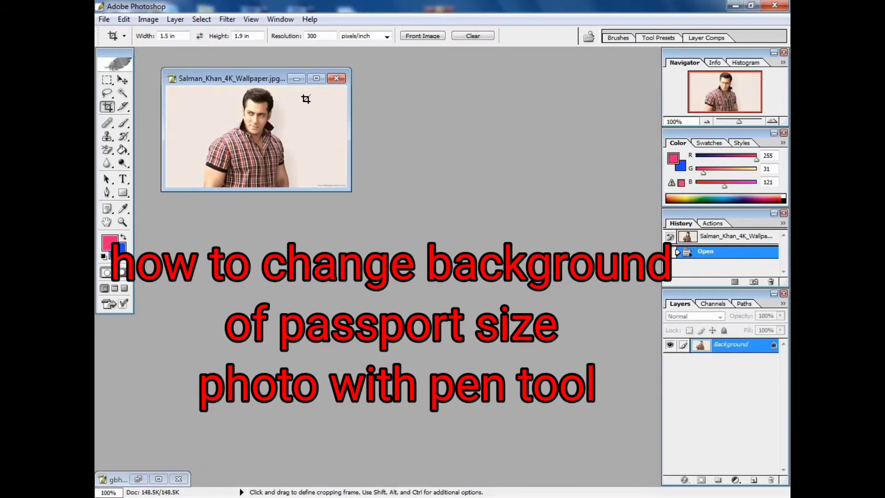
Step: Frame the man's head and upper chest for a crop at 1.5 in by 1.9 in and 300 pixels/inch
left_click(317, 79)
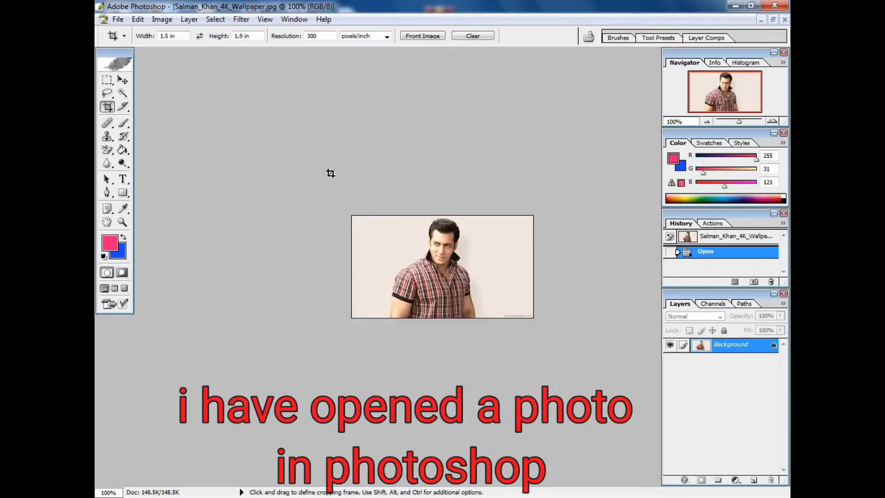
scroll(330, 174, "up", 2)
scroll(330, 174, "up", 1)
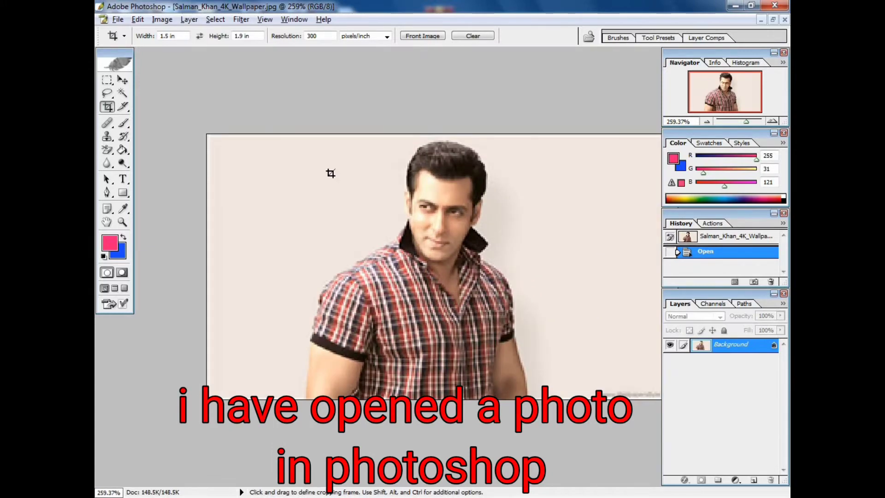
scroll(331, 173, "up", 1)
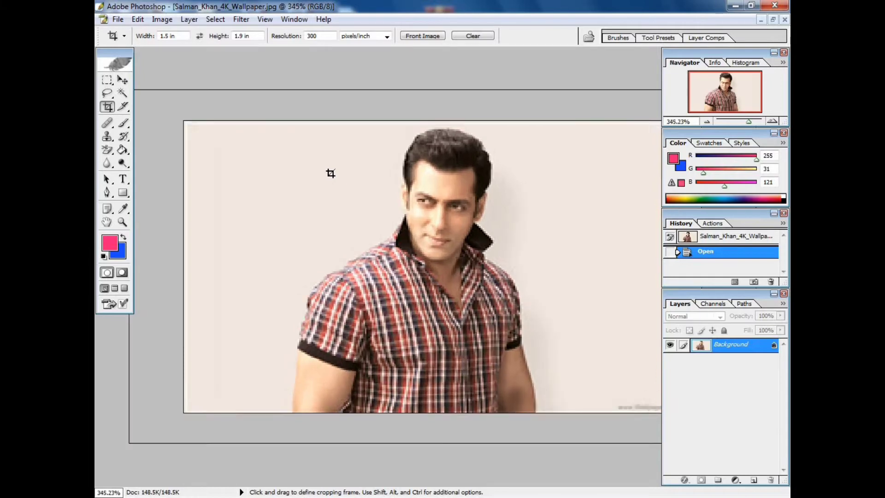
scroll(331, 173, "down", 2)
scroll(331, 173, "up", 1)
scroll(331, 173, "up", 1)
scroll(331, 173, "down", 1)
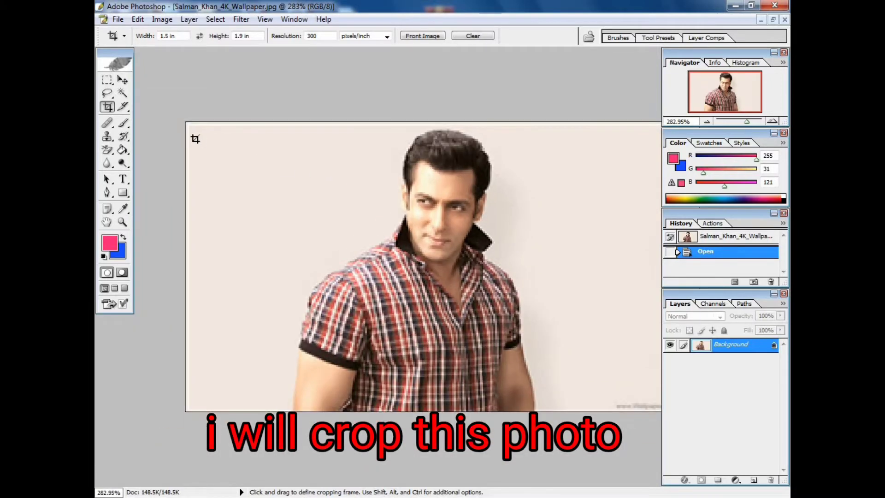
left_click(122, 81)
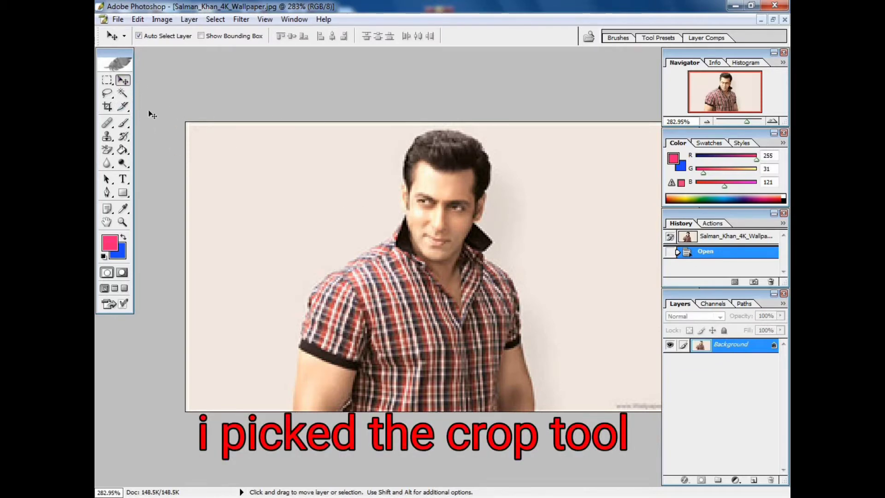
left_click(113, 110)
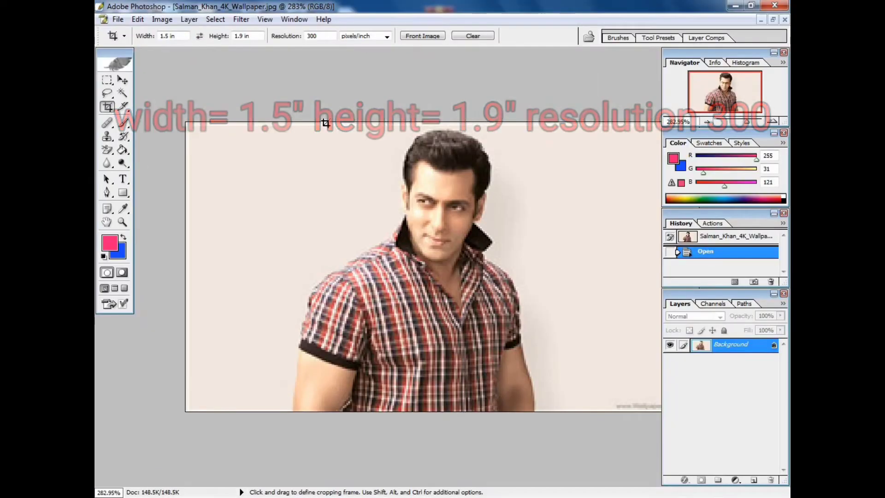
mouse_move(324, 122)
left_mouse_down()
mouse_move(451, 259)
mouse_move(498, 320)
mouse_move(503, 344)
left_mouse_up()
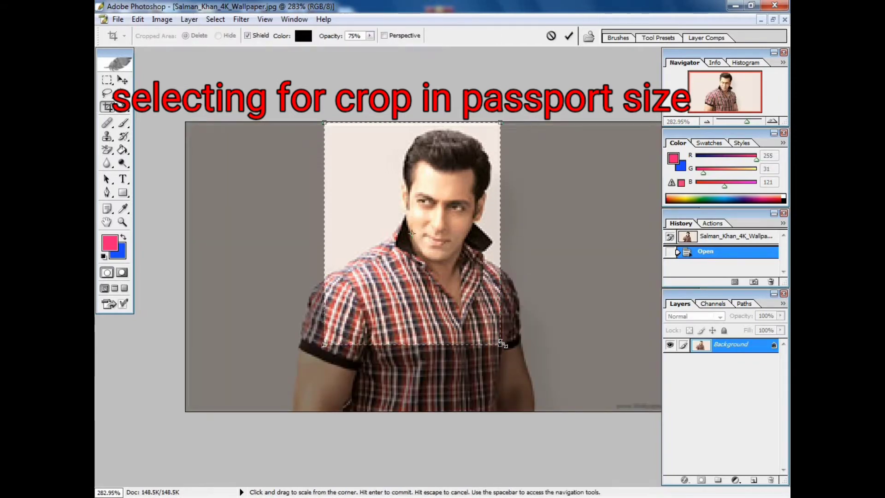
Step: Nudge the crop frame to the right to center the man better, and apply the crop
key("Right")
key("Right")
key("Right")
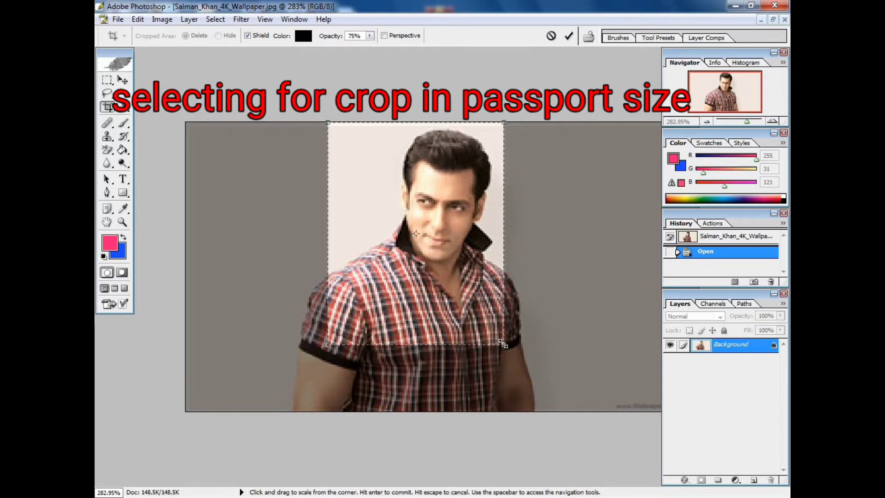
key("Right")
key("Right")
key("Right")
key("Right")
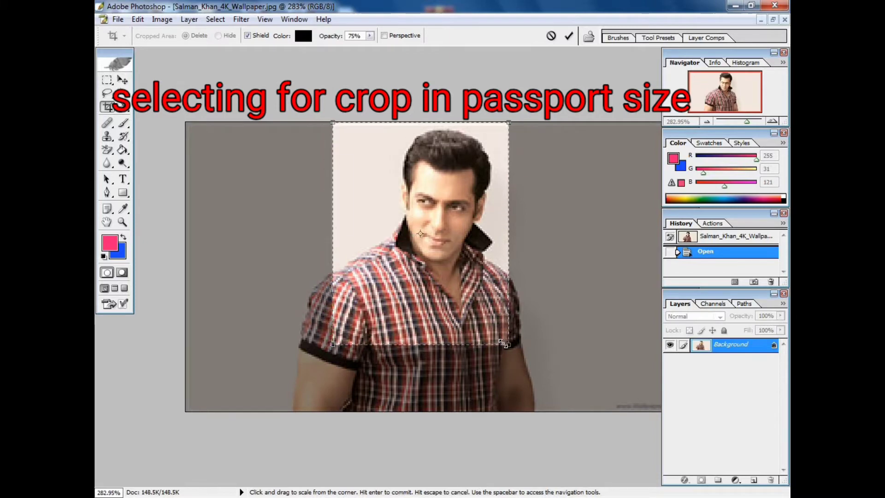
key("Right")
key("Right")
key("Right")
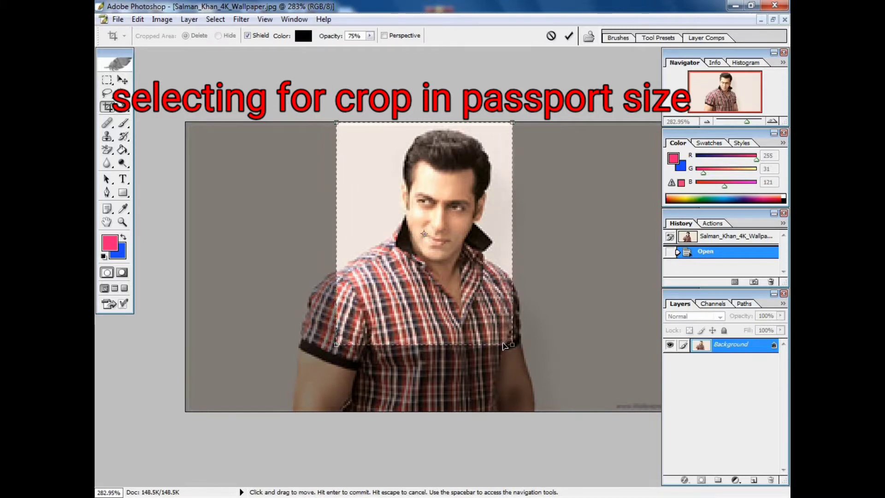
key("Right")
key("Right")
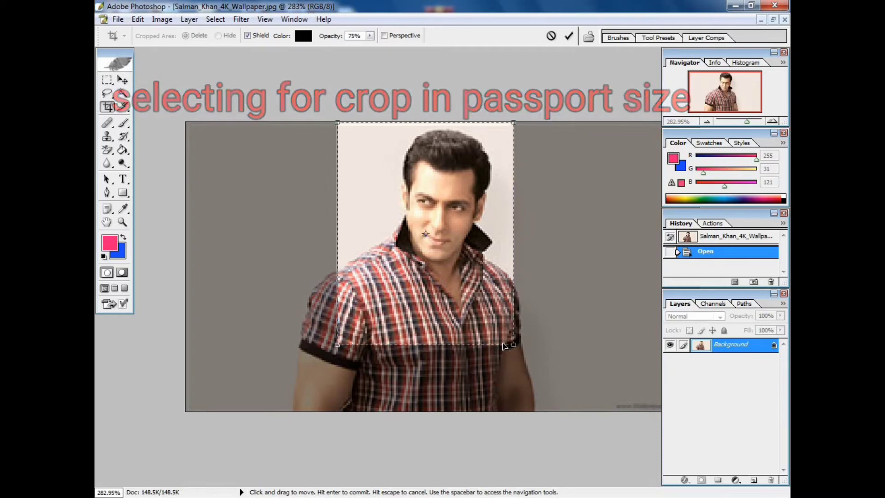
key("Right")
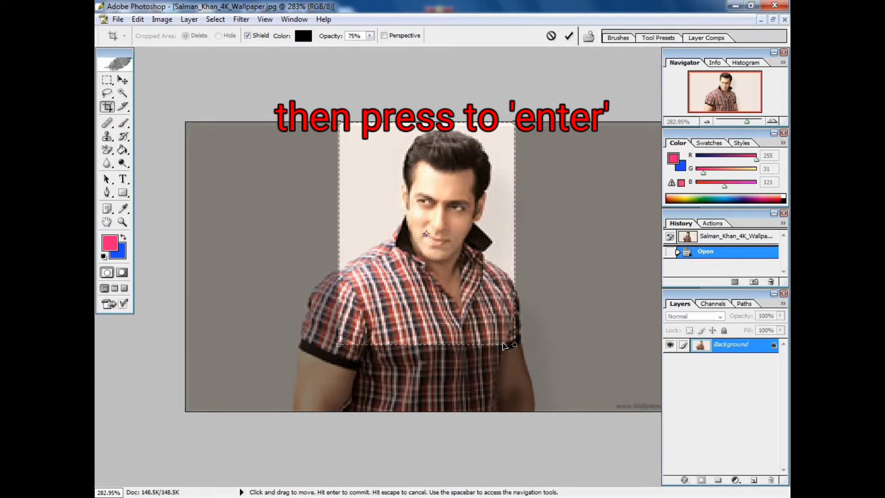
key("Return")
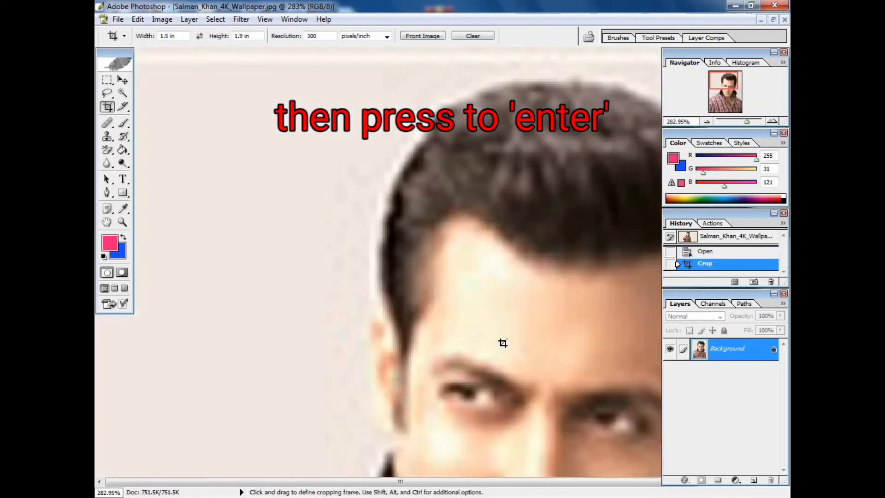
Step: Try to select the photo's plain background with the Magic Wand at a tolerance of 180
scroll(505, 335, "down", 5)
scroll(505, 335, "up", 3)
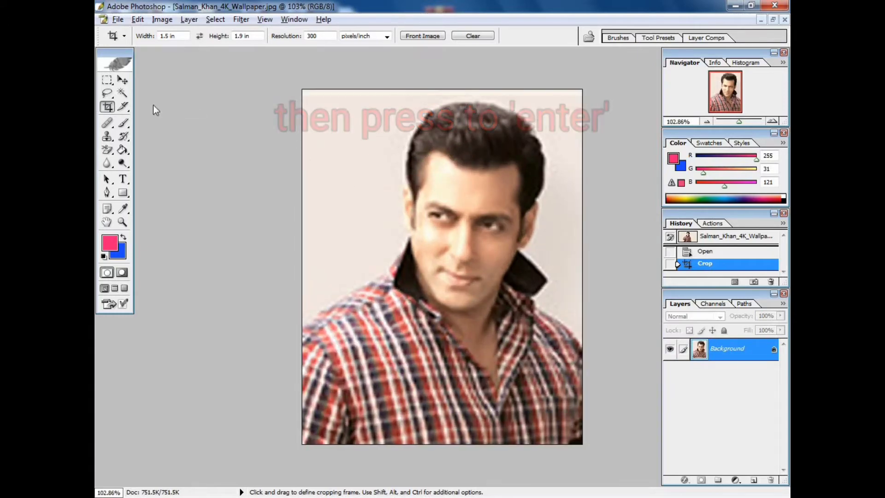
scroll(369, 157, "down", 1)
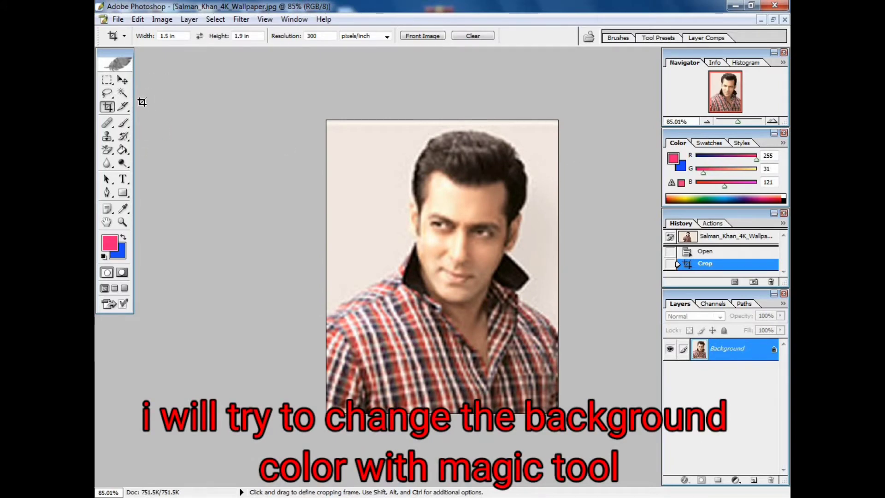
left_click(122, 93)
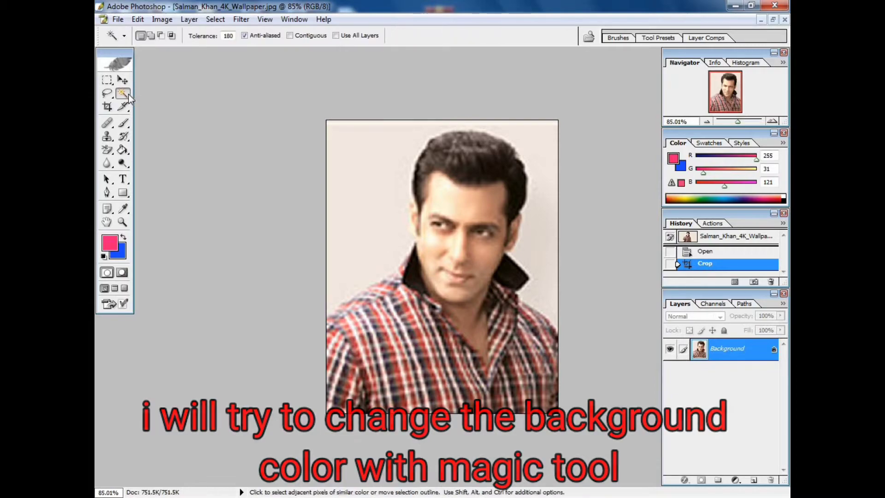
left_click(358, 186)
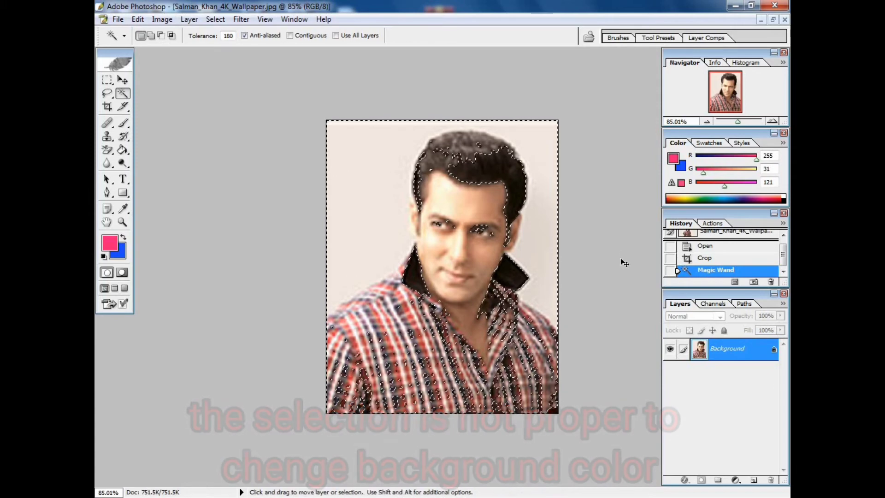
key("ctrl+z")
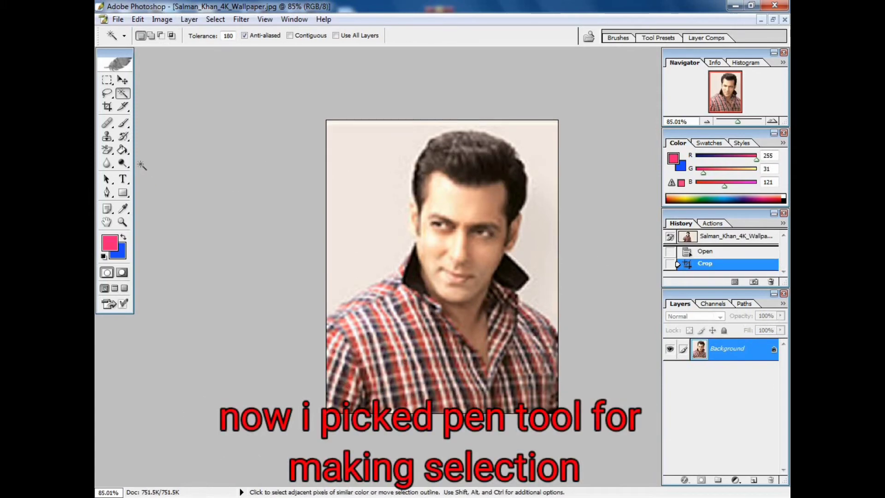
Step: Start a Pen tool path just outside the photo's left edge and trace the shoulder line up to the base of the collar
left_click(108, 193)
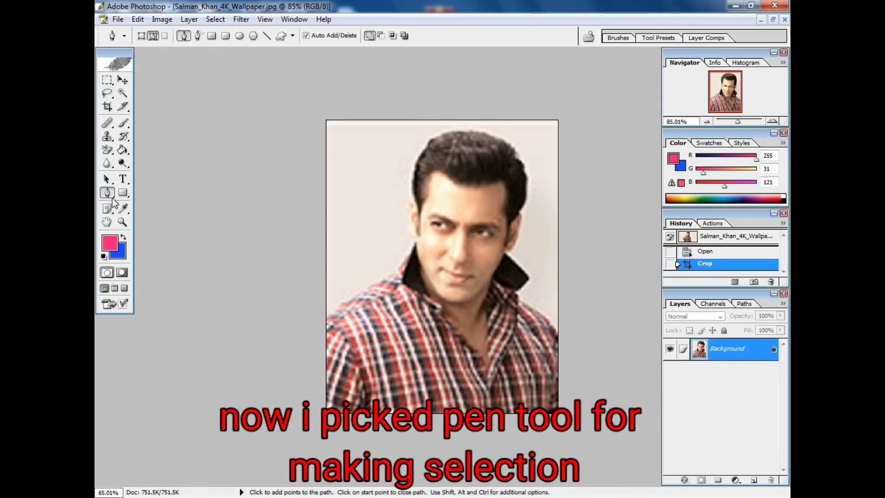
left_click(318, 328)
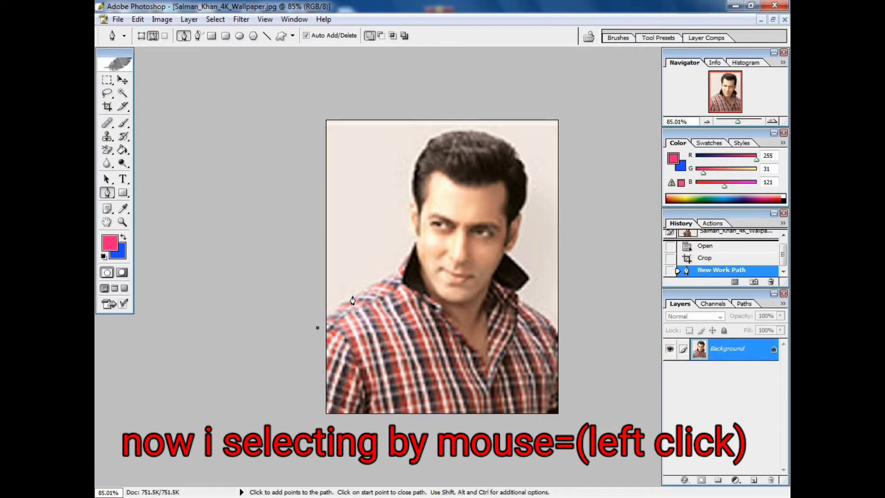
scroll(353, 300, "up", 7, "alt")
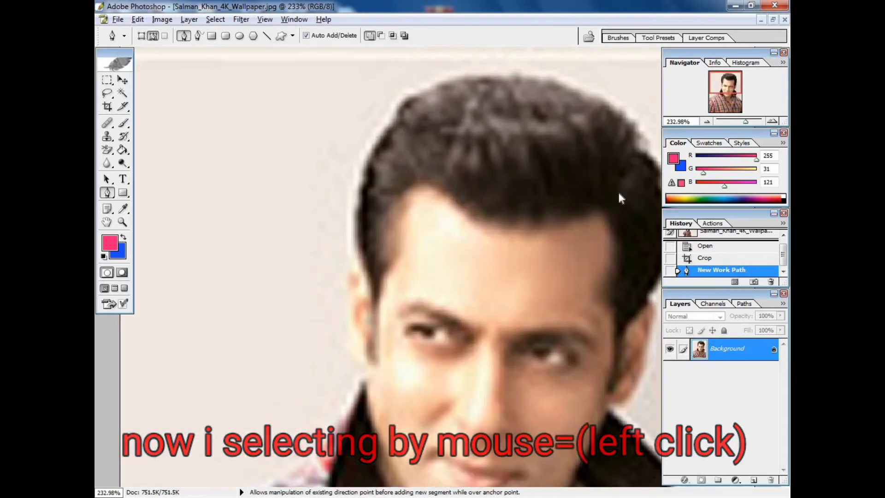
left_click_drag(719, 84, 718, 94)
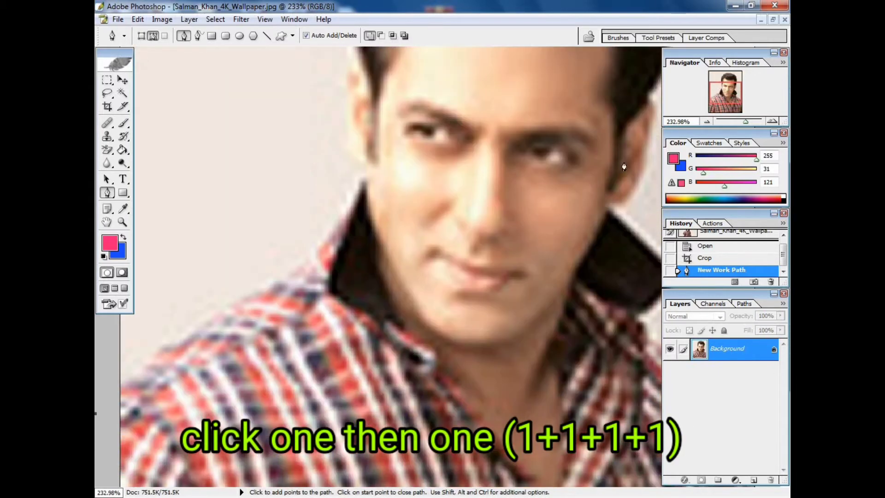
left_click(200, 319)
left_click(262, 283)
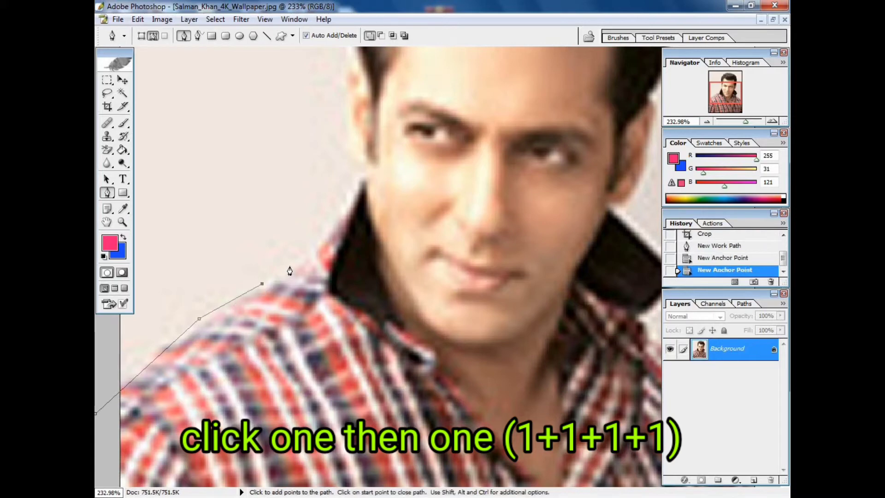
left_click(294, 262)
left_click(309, 246)
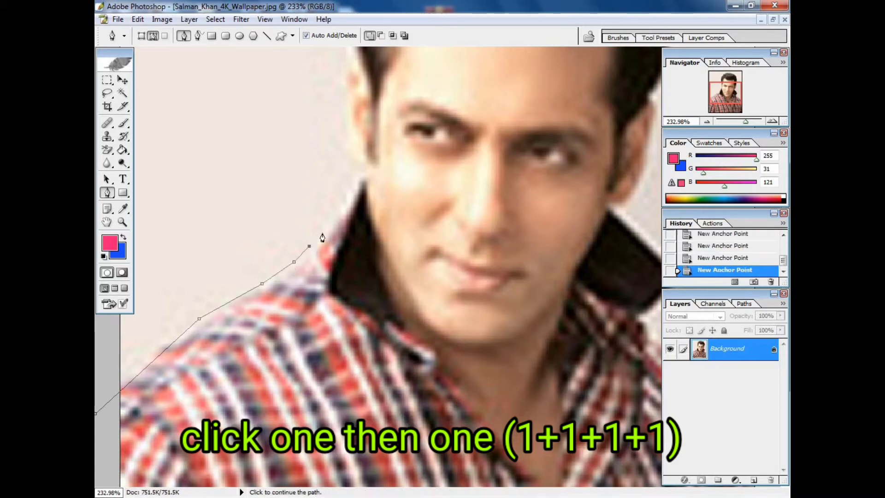
Step: Continue the path up the outer edge of the shirt collar and around its tip to the neck
left_click(339, 208)
left_click(352, 186)
left_click(354, 179)
left_click(359, 176)
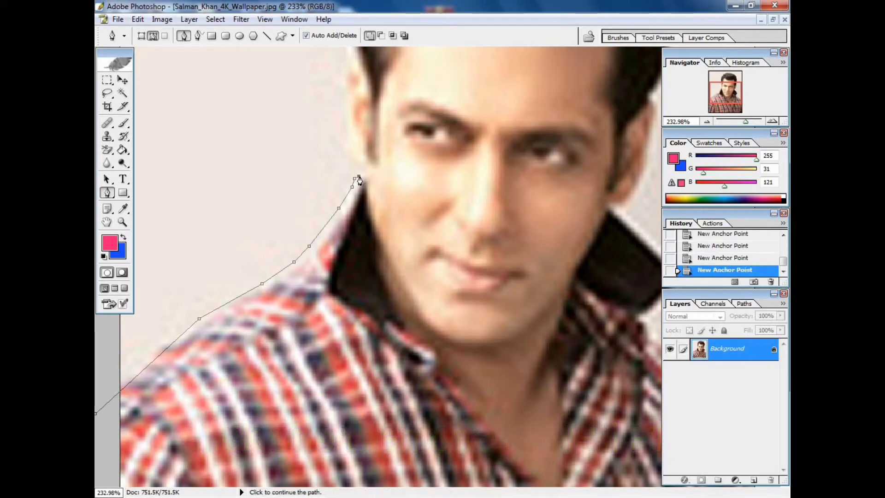
left_click(363, 175)
left_click(367, 176)
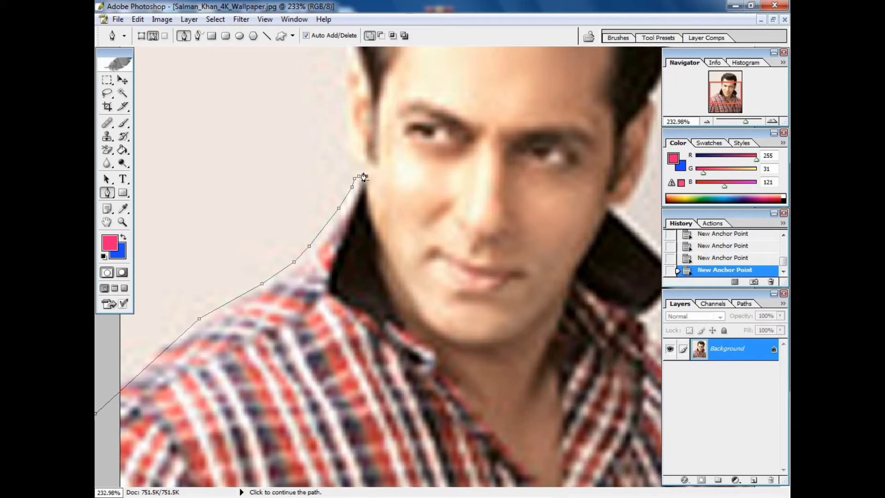
Step: Trace the path from the neck up along the outer edge of the ear on the photo's left side
left_click(365, 167)
left_click(359, 161)
left_click(352, 153)
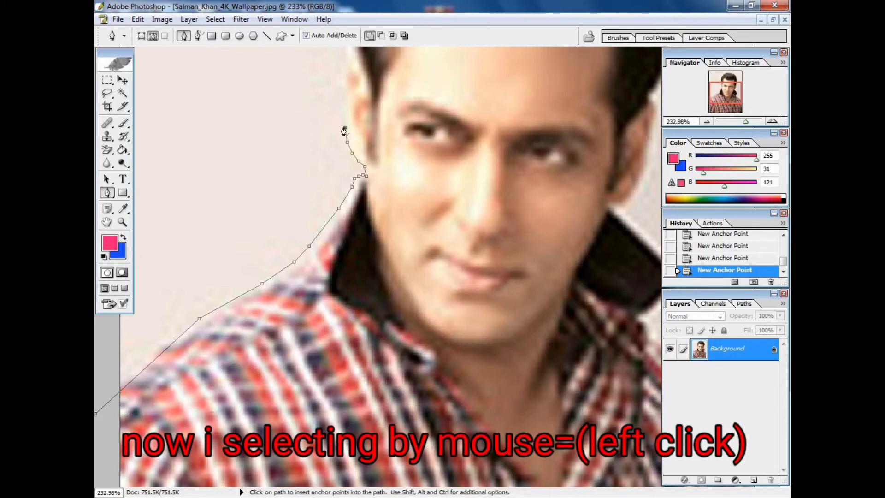
left_click(346, 128)
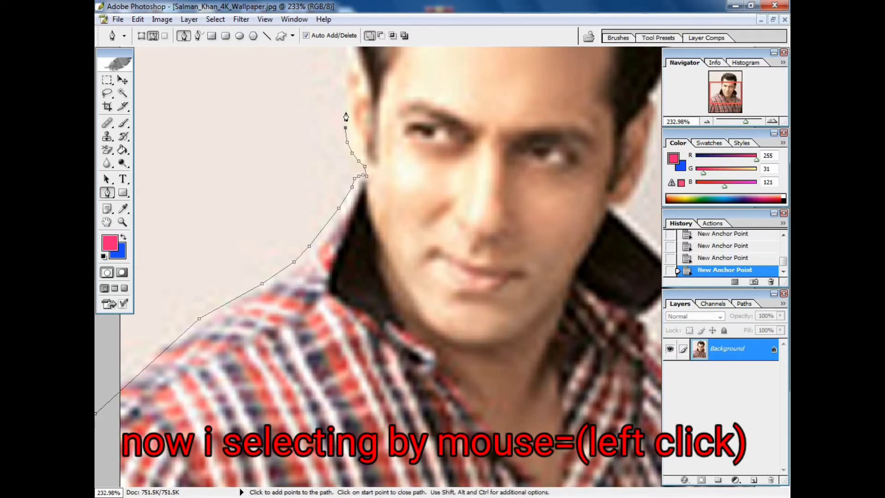
left_click(344, 83)
left_click(340, 69)
Step: Carry the path around the top of the same ear to the edge of the hair
scroll(312, 145, "down", 5)
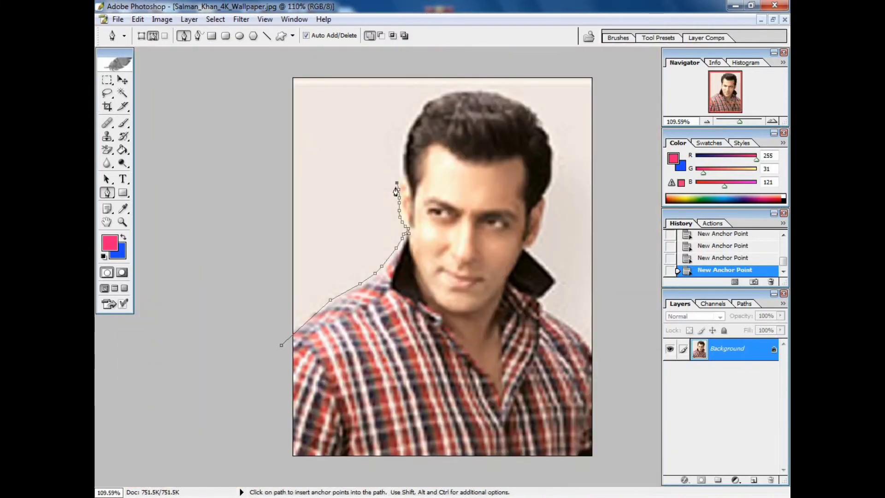
scroll(375, 195, "up", 2)
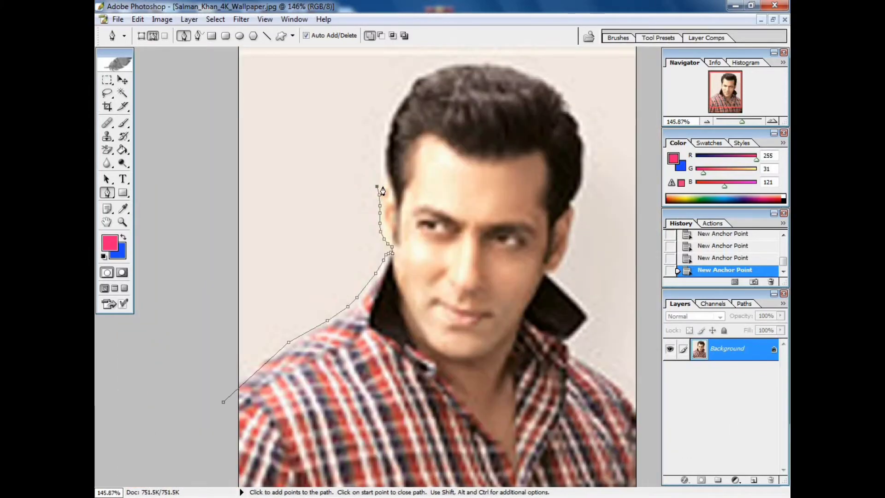
scroll(340, 291, "up", 2)
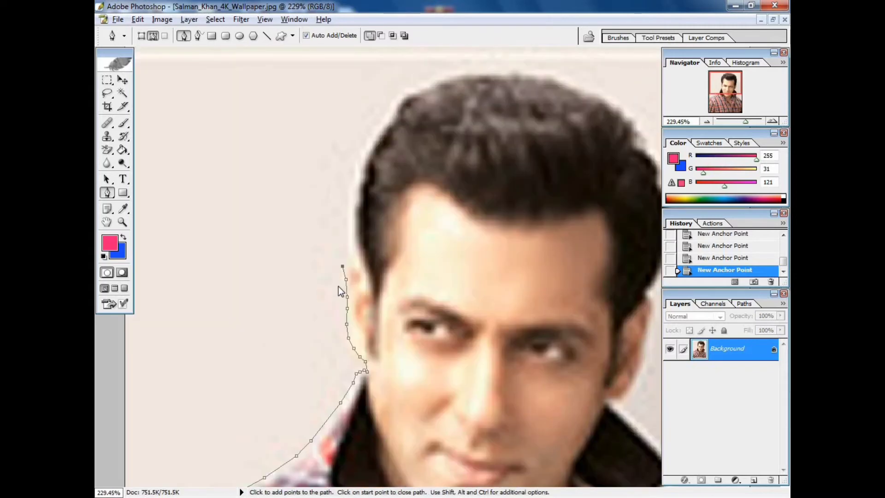
left_click(343, 260)
left_click(343, 260)
left_click(346, 257)
left_click(352, 259)
left_click(358, 263)
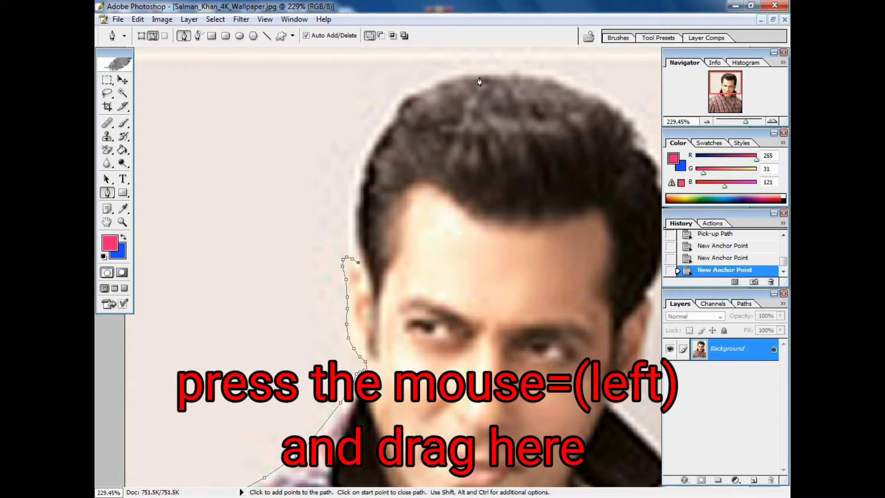
Step: Add a curved path segment along the hair to the top of the head and remove the new anchor's outgoing direction handle
left_click_drag(479, 77, 621, 70)
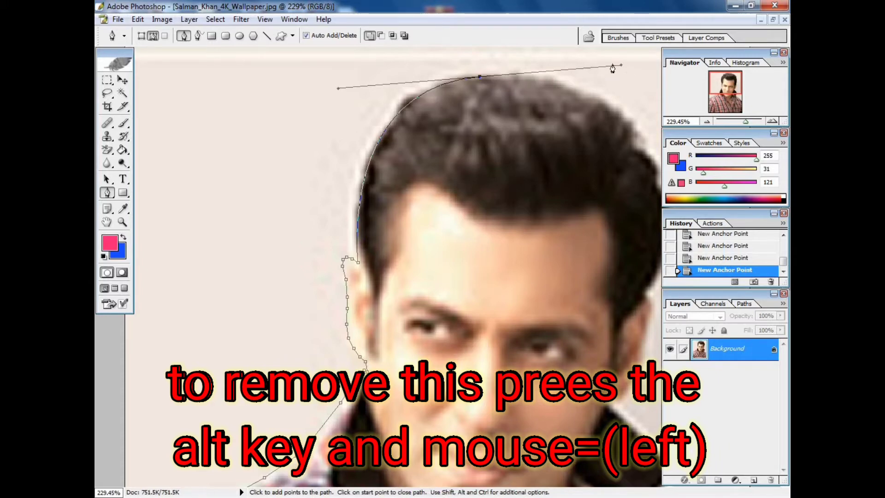
key("alt")
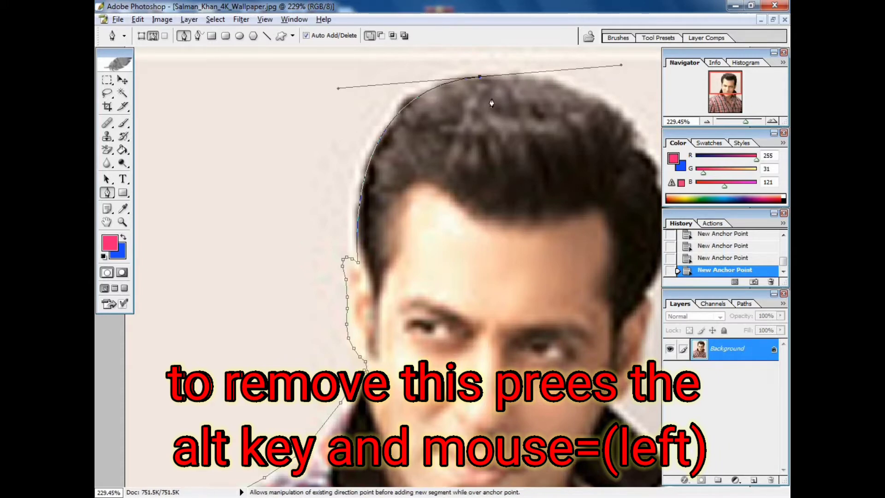
left_click(480, 81)
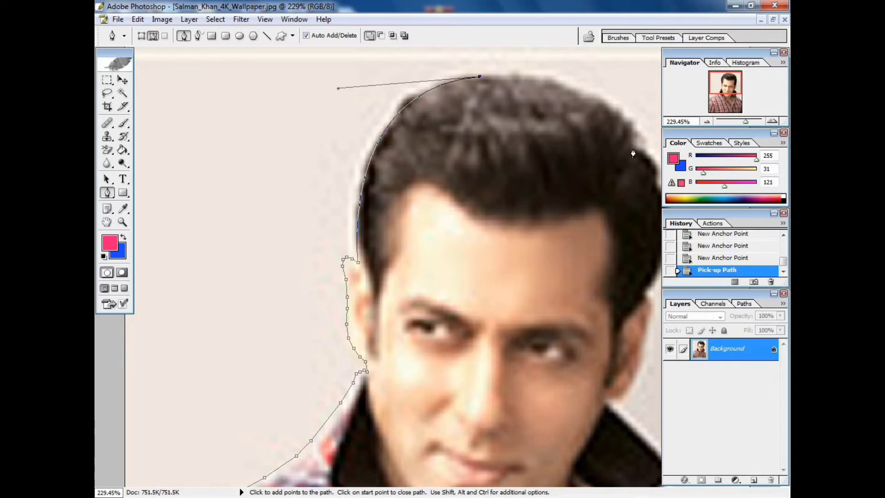
Step: Add curved path segments from the top of the head along the hair on the photo's right side, removing each new anchor's outgoing handle
left_click_drag(633, 148, 635, 215)
left_click_drag(635, 221, 636, 172)
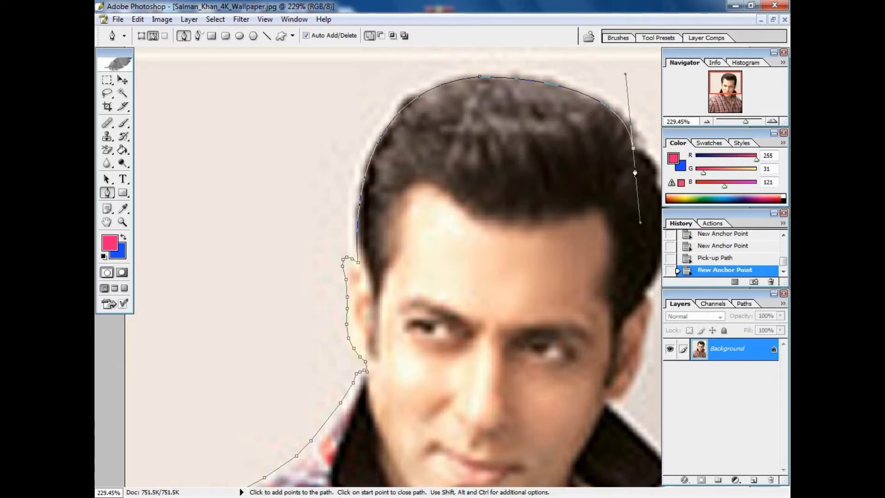
left_click(633, 148, "alt")
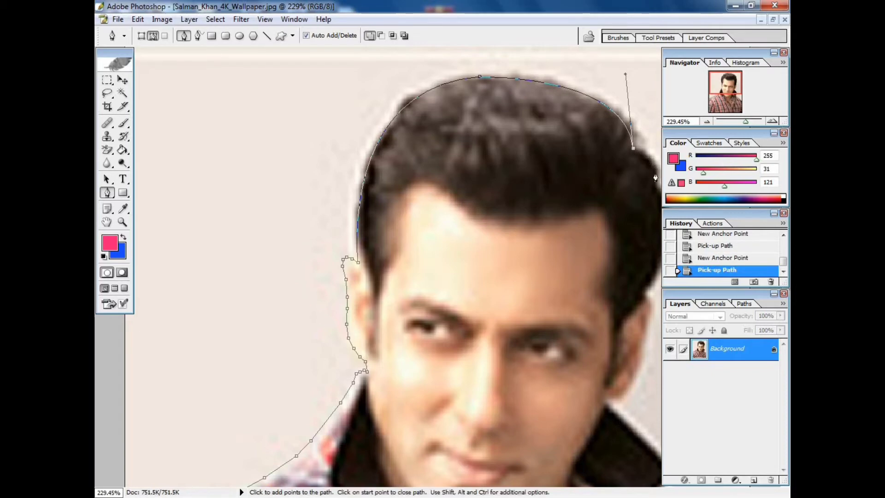
left_click_drag(655, 187, 653, 205)
left_click(655, 188, "alt")
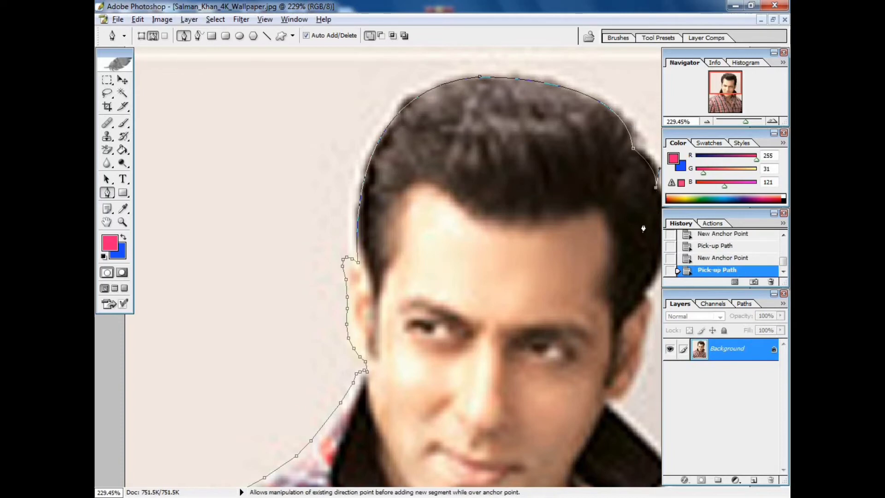
Step: Continue the path down the hair behind the head to the top of the ear on the photo's right side
scroll(642, 227, "down", 2)
left_click_drag(585, 209, 571, 233)
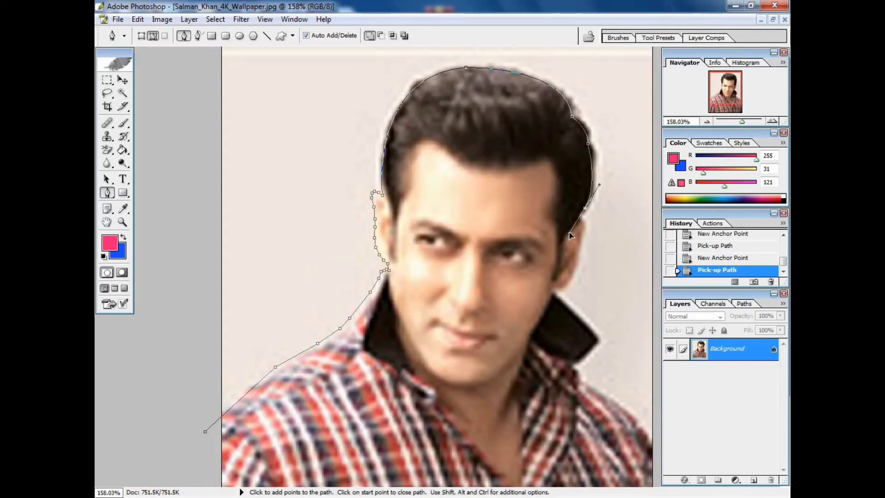
left_click(585, 209, "alt")
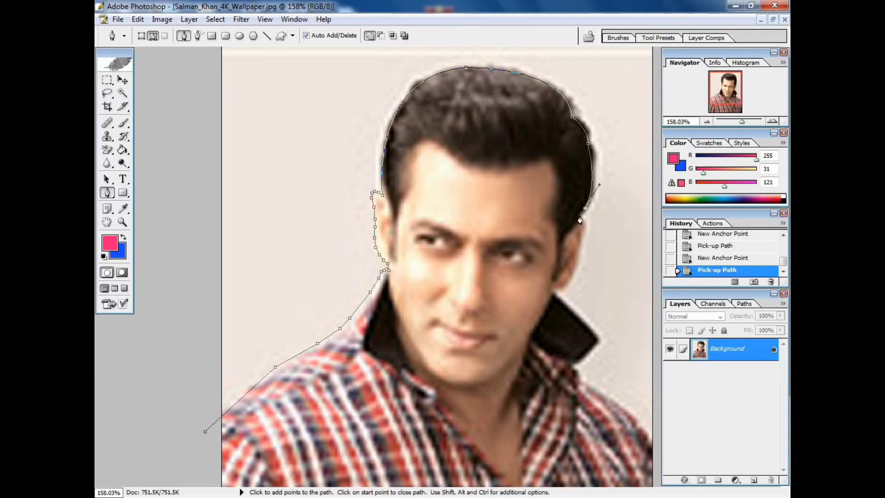
left_click(580, 223)
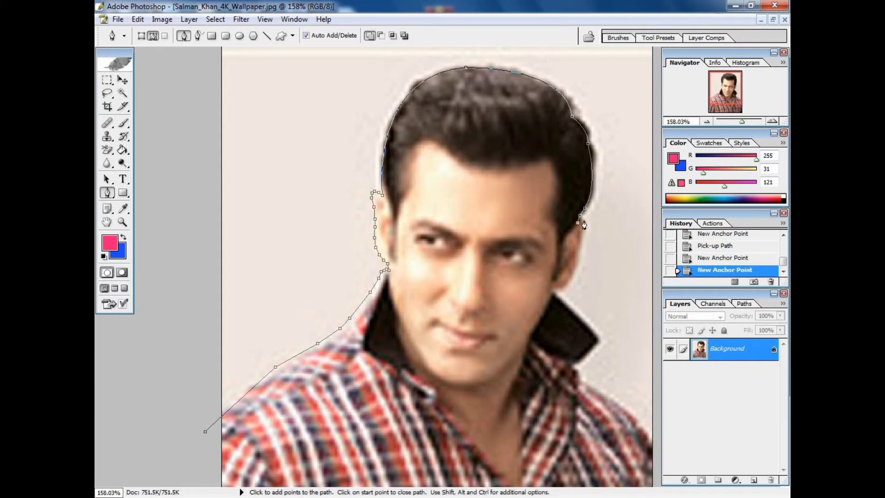
left_click(584, 227)
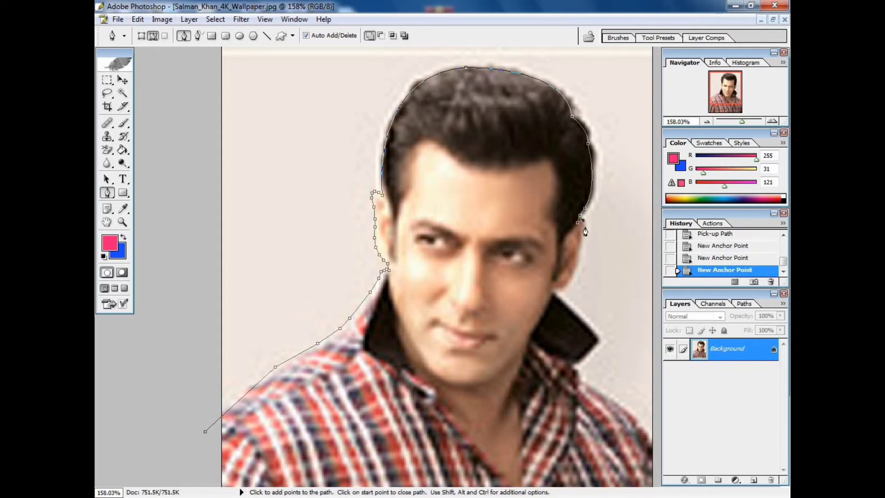
Step: Curve the path around the upper edge of that ear and remove the last anchor's outgoing direction handle
scroll(585, 231, "up", 3)
left_click_drag(728, 78, 734, 88)
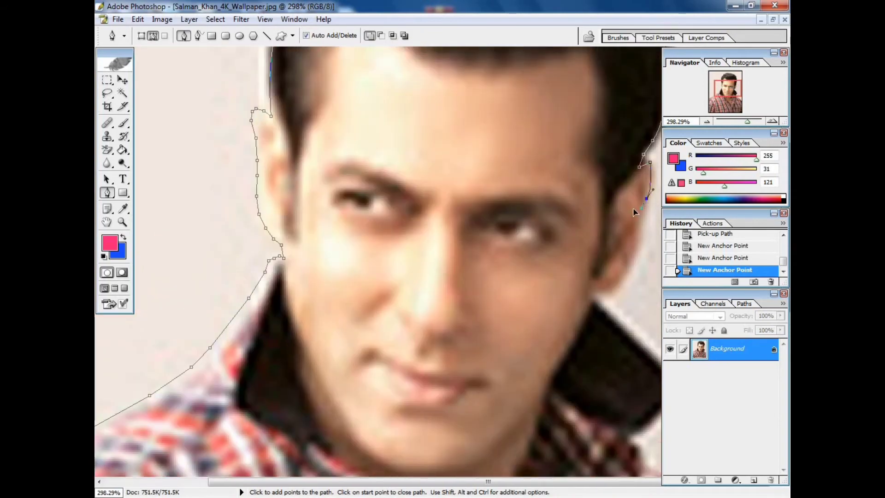
left_click(630, 238)
key("ctrl+z")
left_click(646, 199)
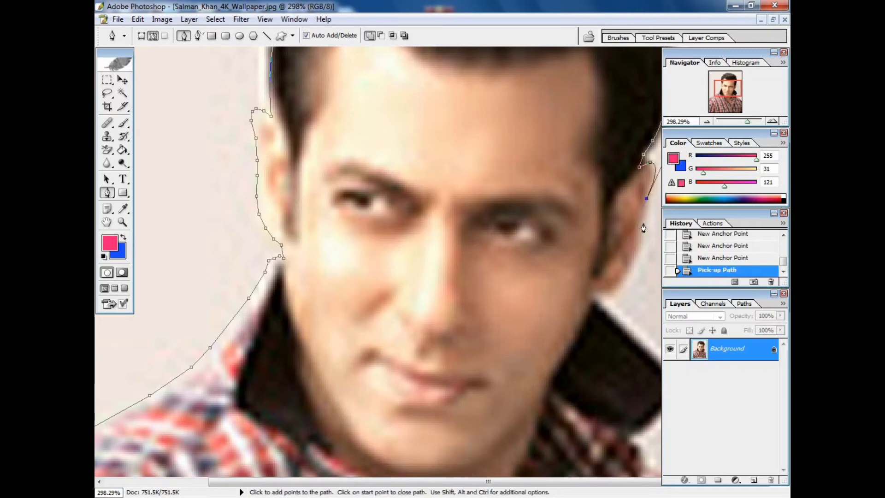
Step: Trace the path down the ear's outer edge and around the earlobe to where the neck meets the collar
left_click(640, 230)
left_click(633, 261)
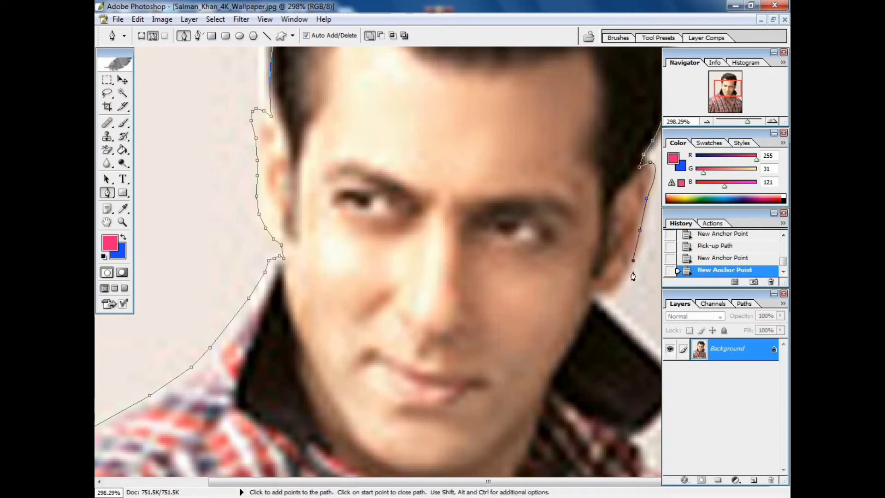
left_click(624, 283)
left_click(610, 292)
left_click(594, 303)
Step: Trace the path along the outer edge of the black collar and around its pointed tip
scroll(630, 342, "down", 2)
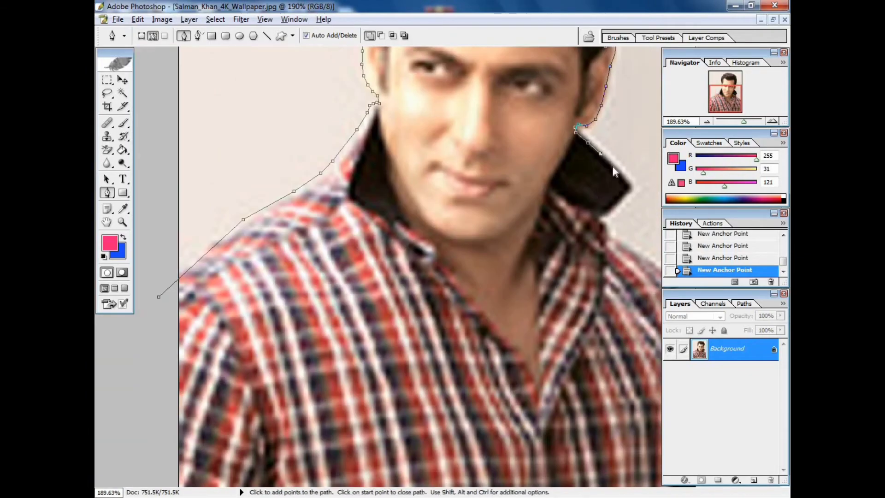
left_click(619, 170)
left_click(631, 185)
left_click(623, 198)
left_click(614, 207)
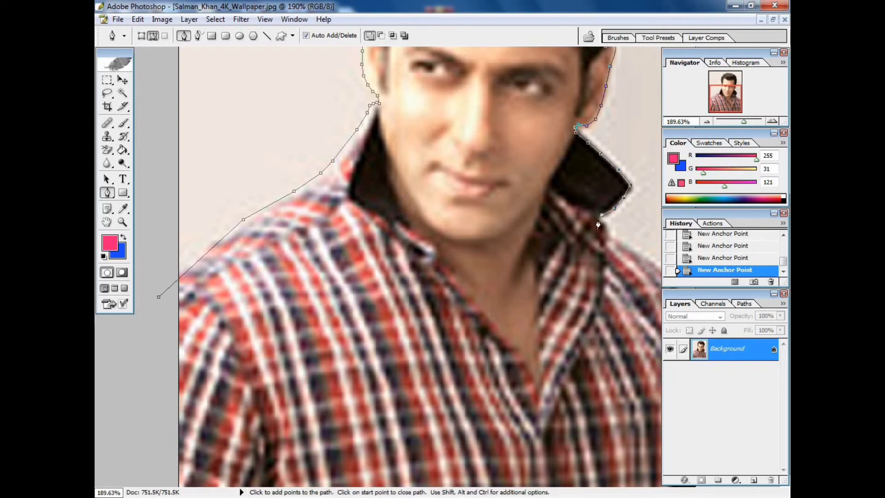
Step: Continue the path from beneath the collar tip along the shoulder on the photo's right side
scroll(603, 228, "down", 2)
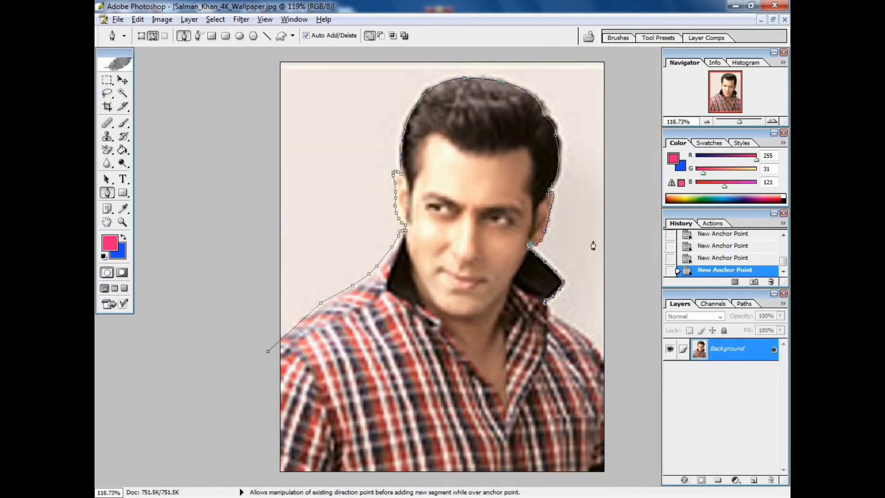
left_click(554, 314)
left_click(563, 321)
left_click(577, 328)
left_click(584, 333)
left_click(591, 345)
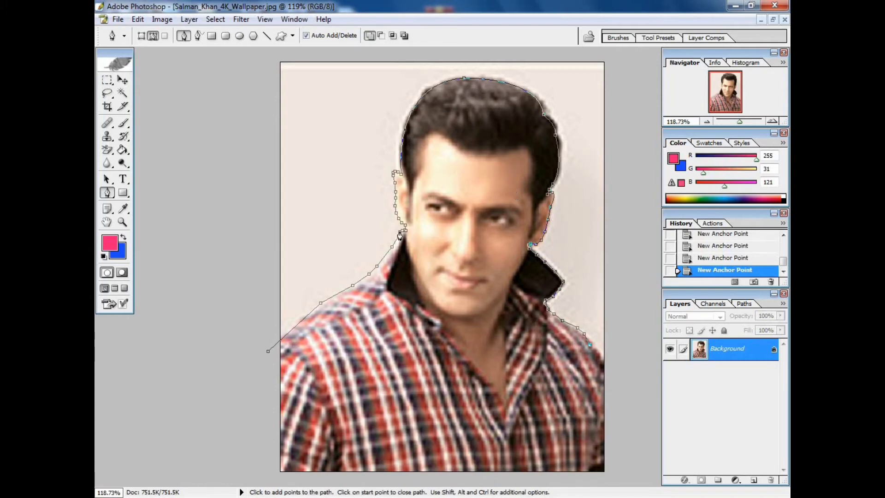
Step: Run the path off the photo's right edge and loop it outside the canvas above the head, back towards the path's start
scroll(546, 346, "down", 3)
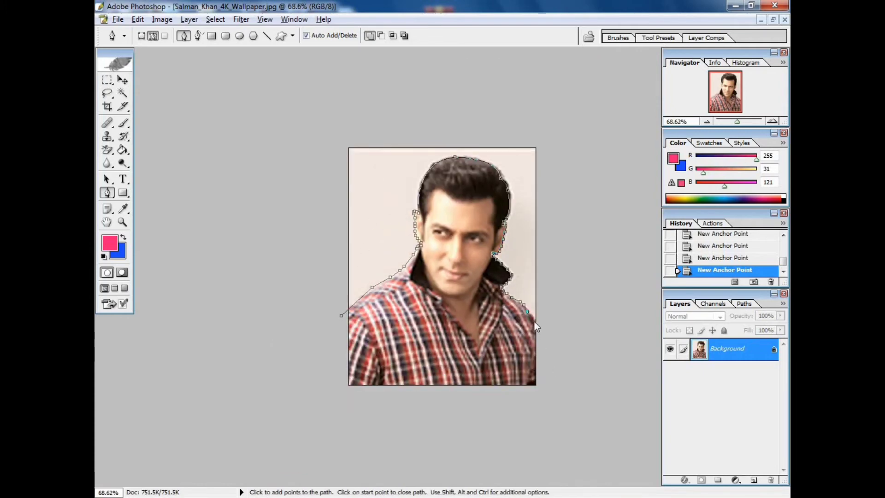
left_click(544, 329)
left_click(600, 240)
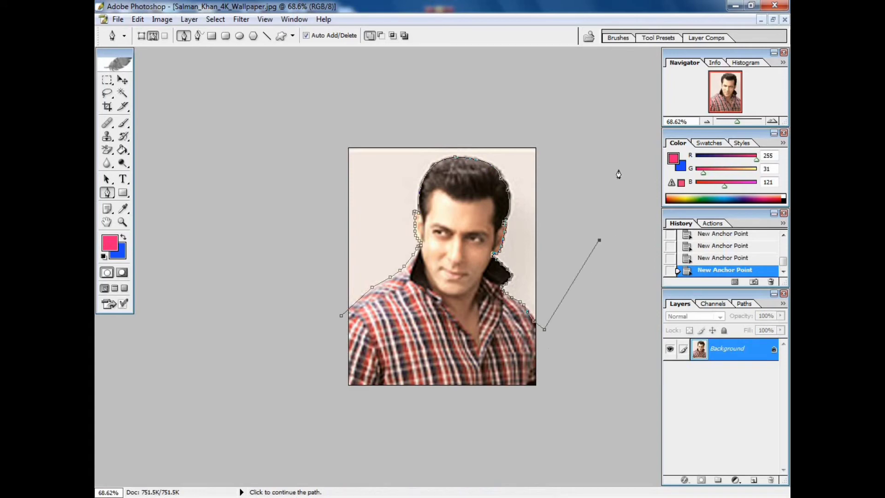
left_click(630, 149)
left_click_drag(584, 87, 560, 77)
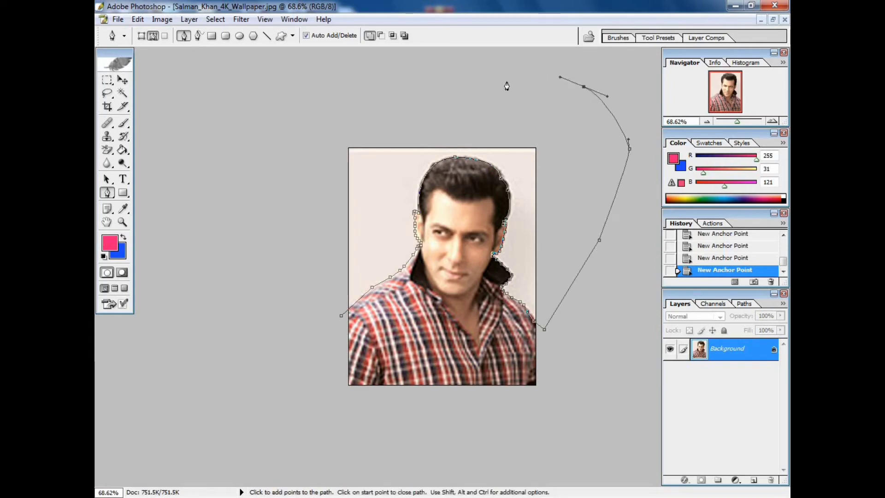
left_click(499, 82)
left_click(391, 81)
left_click(236, 89)
left_click(276, 284)
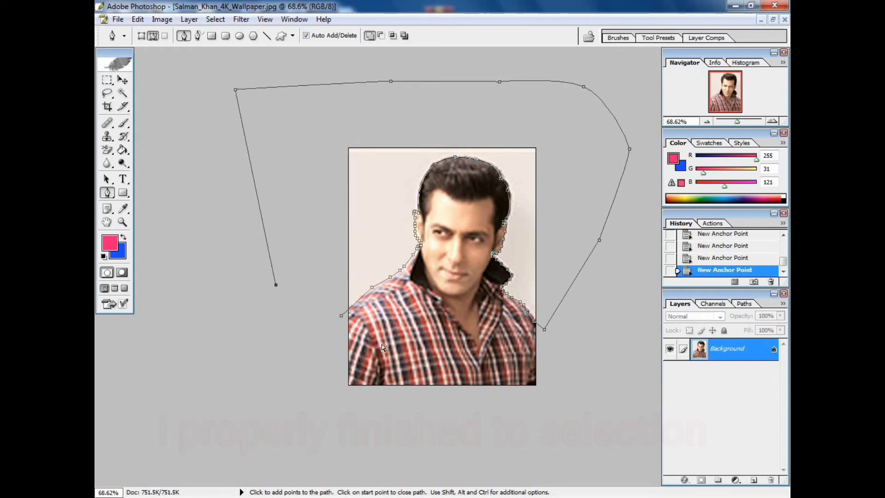
Step: Convert the path into a selection of the area around the man
key("ctrl+Return")
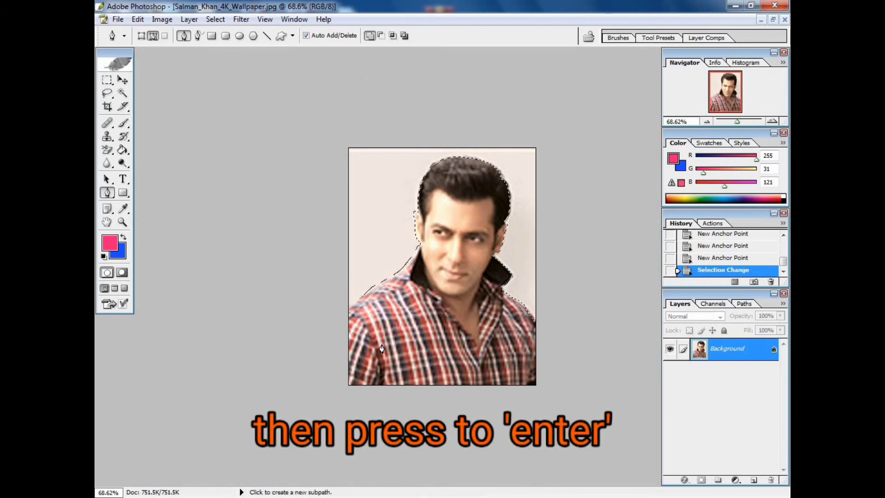
scroll(397, 309, "up", 8)
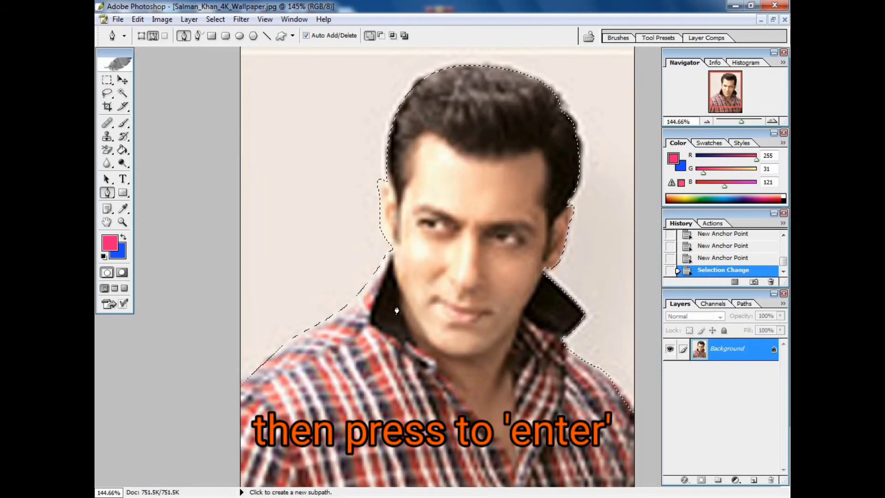
scroll(396, 310, "down", 9)
scroll(397, 309, "down", 2)
scroll(396, 309, "up", 3)
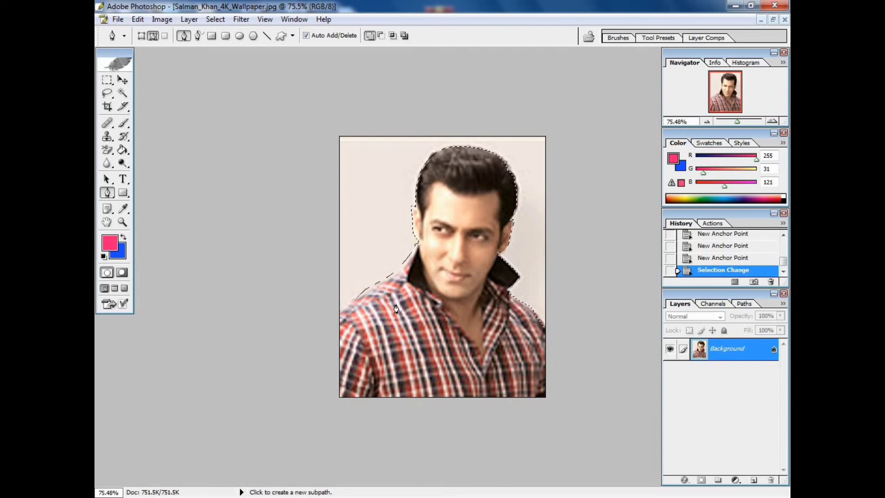
Step: Set the background color to blue 3468FB
left_click(119, 252)
left_click(559, 157)
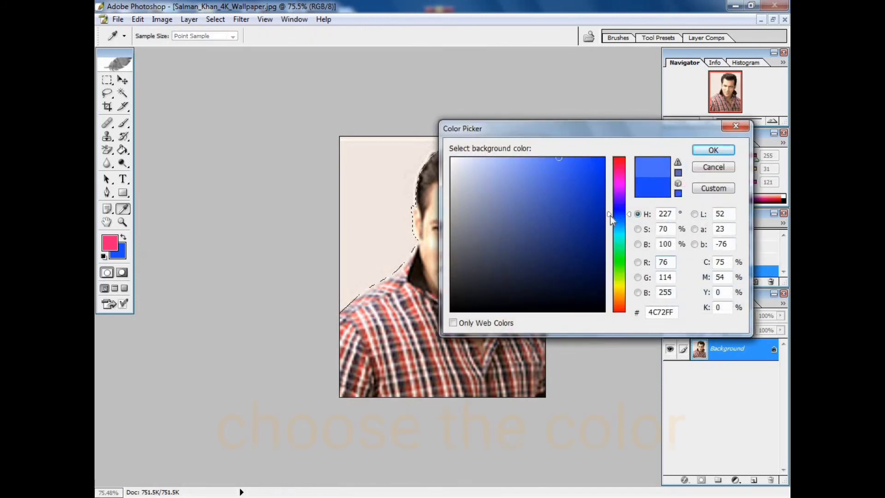
mouse_move(621, 230)
left_mouse_down()
mouse_move(623, 238)
mouse_move(626, 202)
mouse_move(627, 215)
left_mouse_up()
left_click(582, 158)
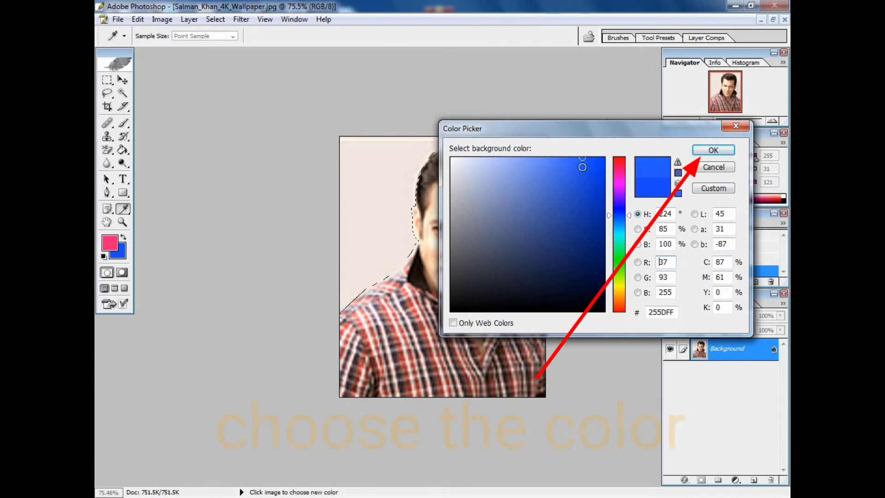
left_click(582, 167)
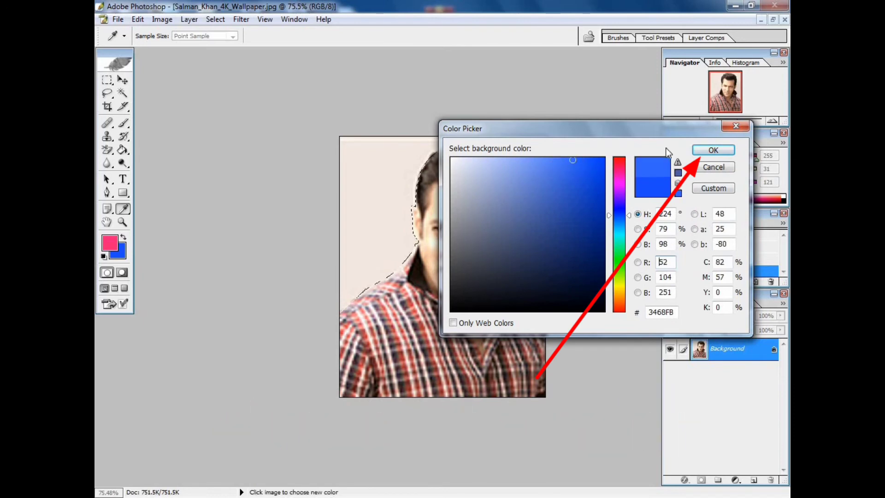
left_click(714, 150)
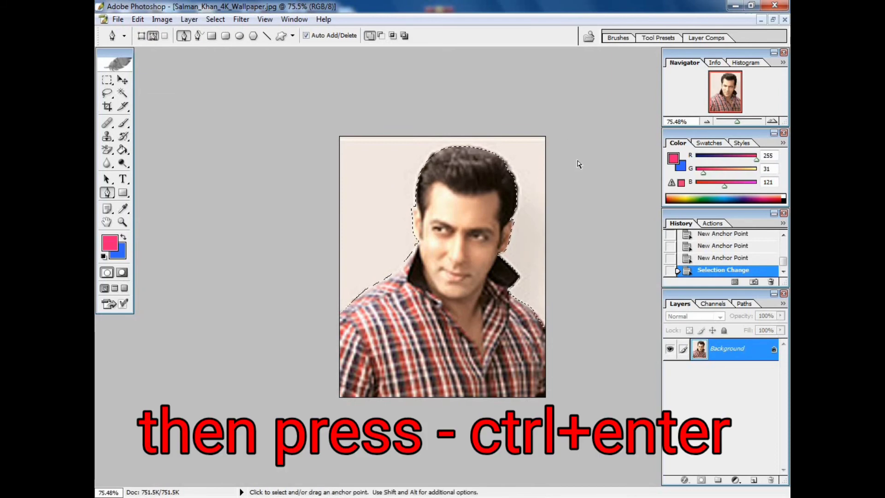
Step: Fill the selected area behind the man with the blue background color and deselect it
key("ctrl+BackSpace")
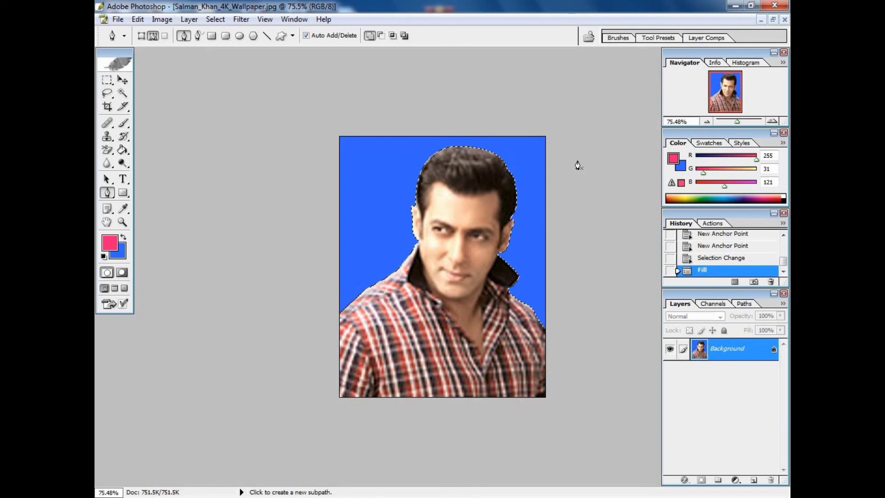
key("ctrl+d")
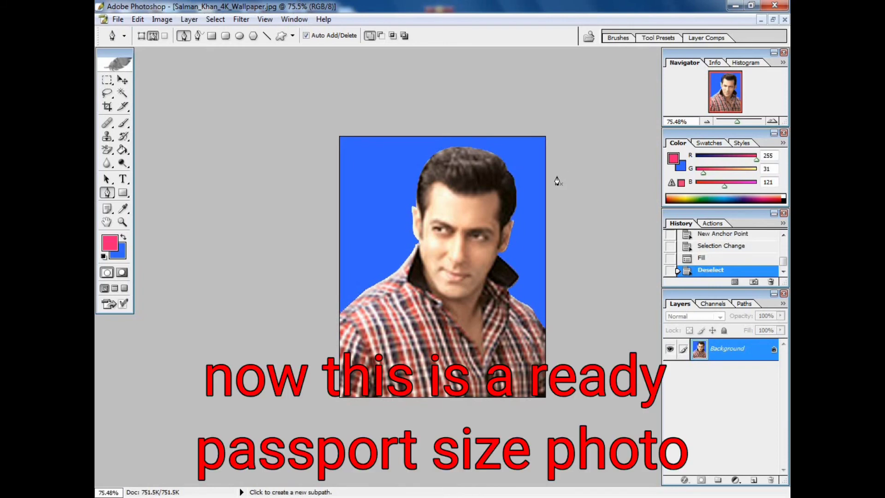
scroll(555, 183, "down", 7)
scroll(554, 184, "up", 3)
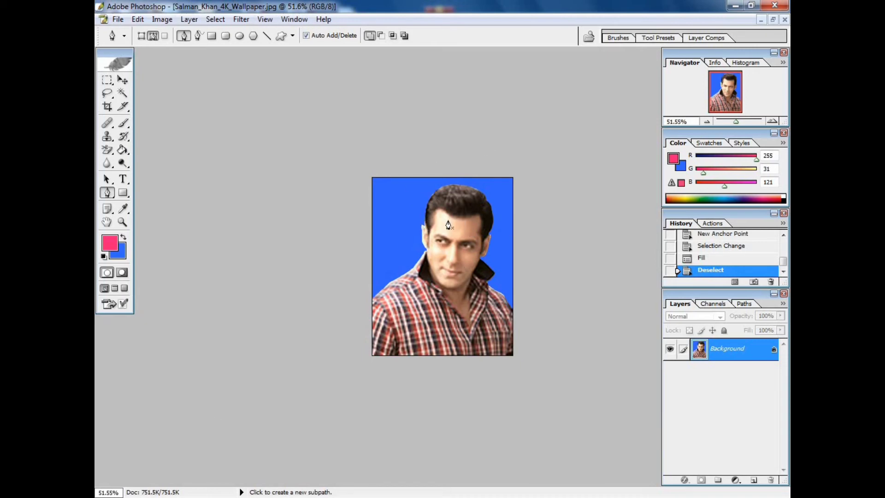
scroll(448, 225, "up", 4)
scroll(452, 222, "down", 6)
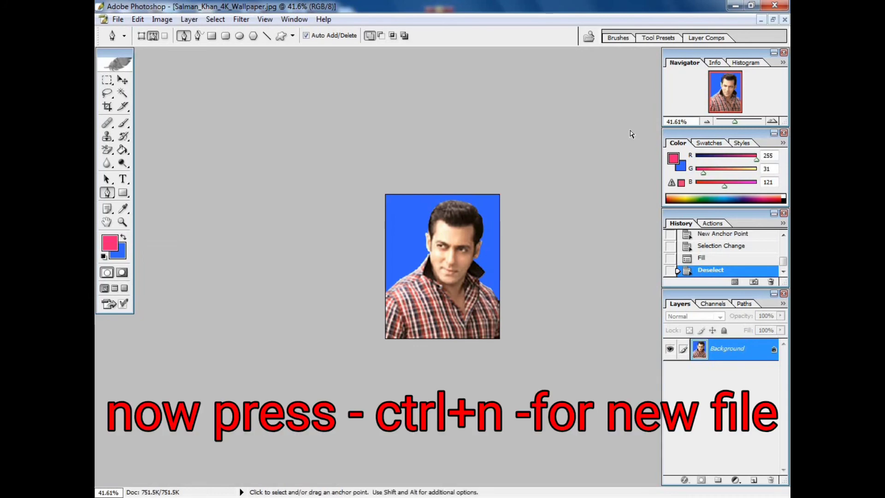
Step: Create a new A4 document, 210 x 297 mm, at 300 pixels/inch with RGB color and a white background
key("ctrl+n")
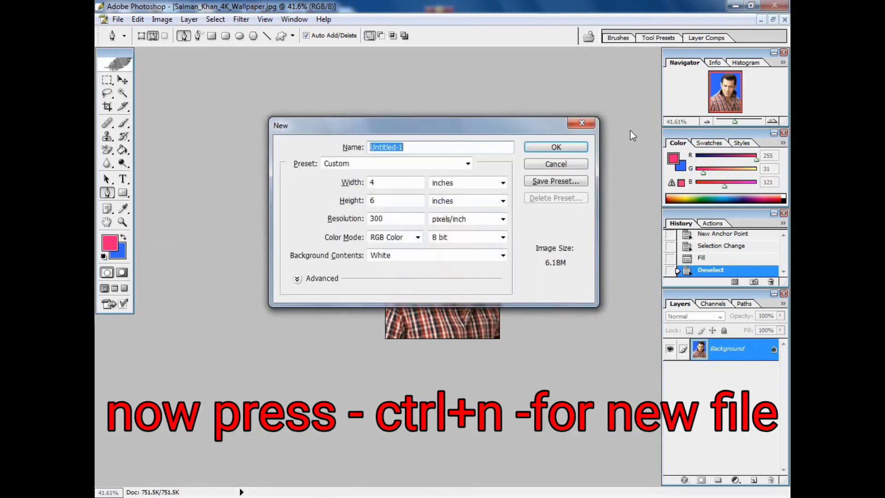
left_click(468, 164)
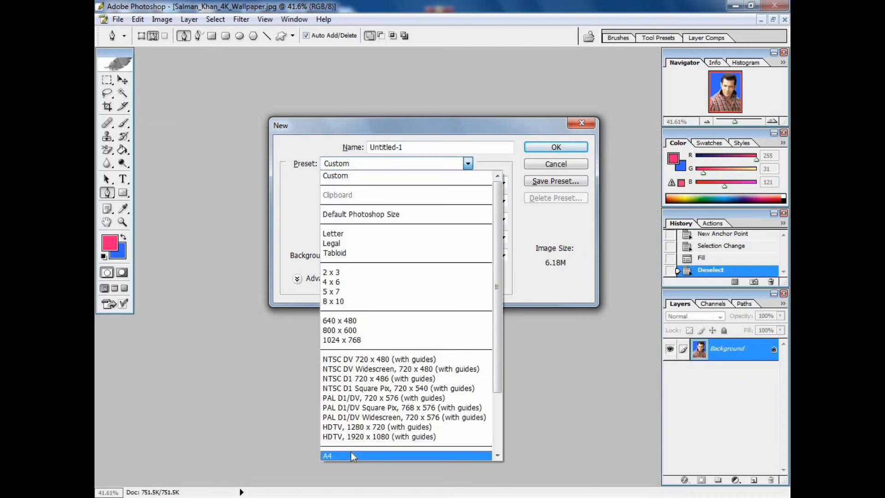
left_click(351, 456)
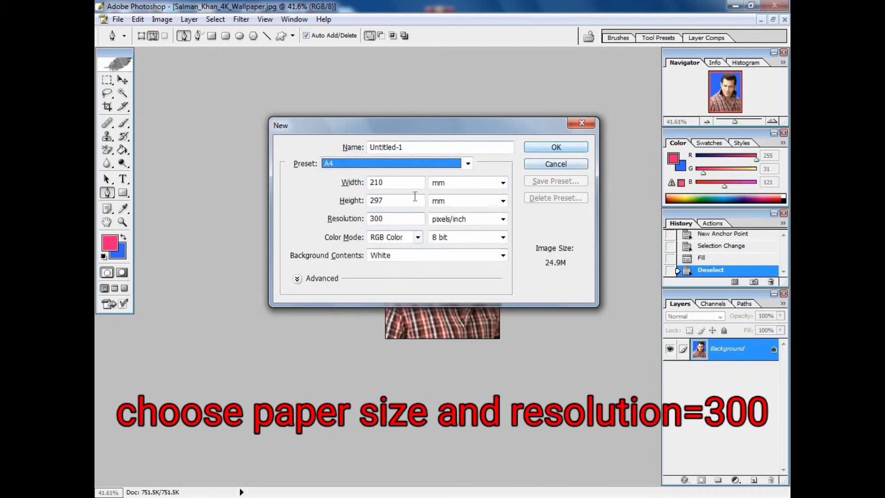
left_click(554, 147)
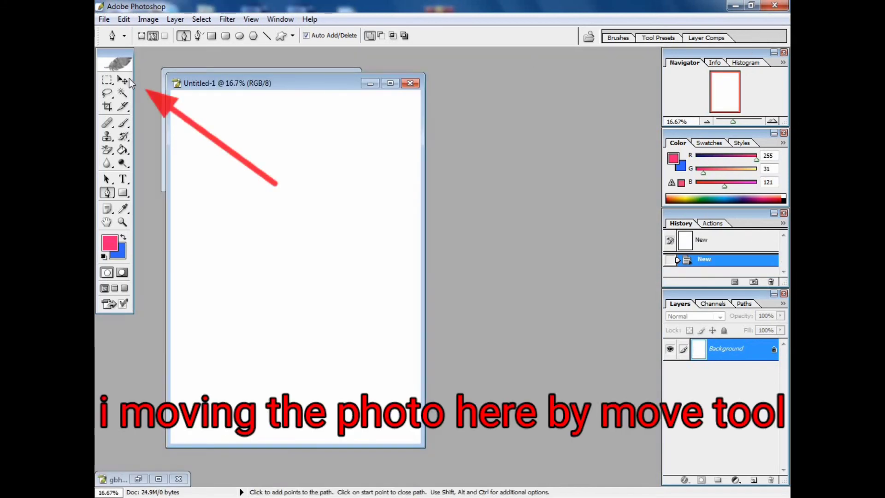
Step: Choose the Move tool, place the blank document's window beside the portrait's window and make the portrait active
left_click(122, 80)
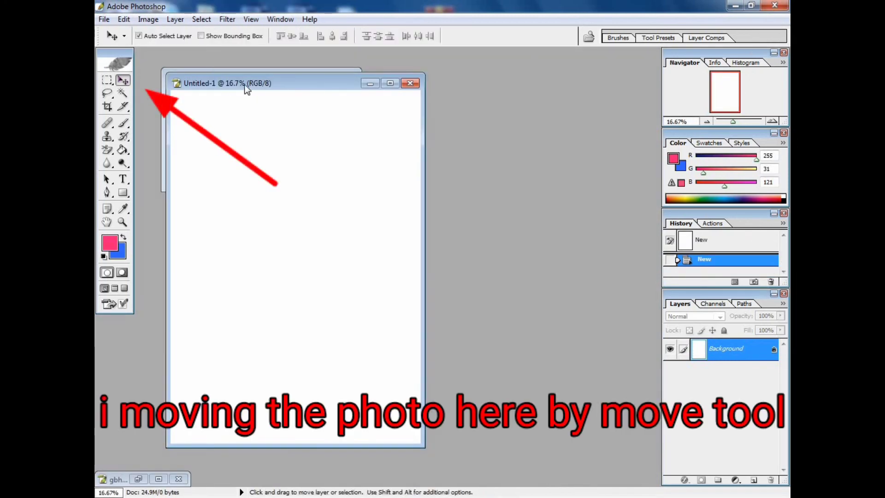
left_click_drag(244, 83, 434, 73)
left_click(296, 159)
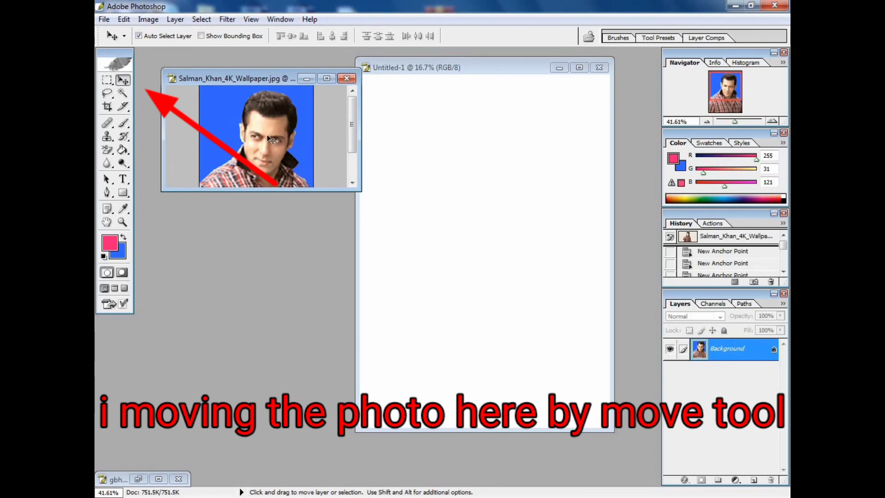
Step: Copy the blue-background portrait into the blank A4 document, maximize that document and place the portrait in the page's upper-left corner
left_click_drag(268, 137, 444, 115)
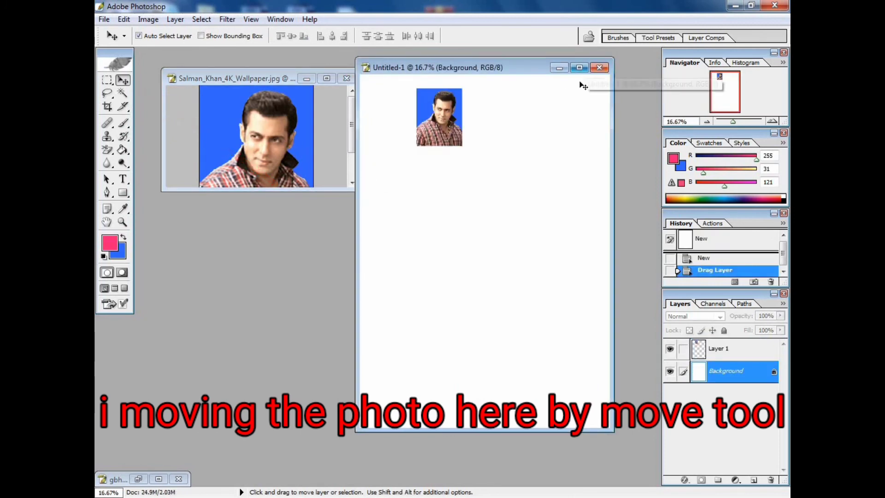
left_click(580, 67)
left_click_drag(400, 156, 356, 134)
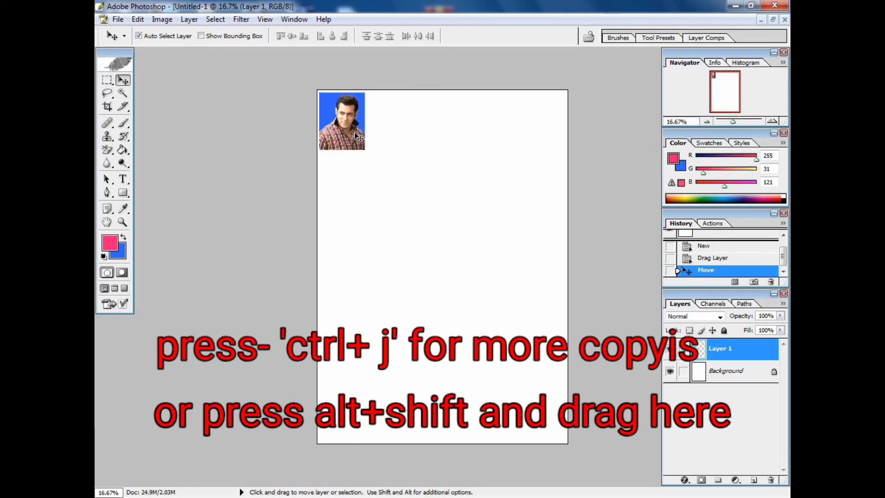
Step: Duplicate the portrait layer four times
key("ctrl+j")
key("ctrl+j")
key("ctrl+j")
key("ctrl+j")
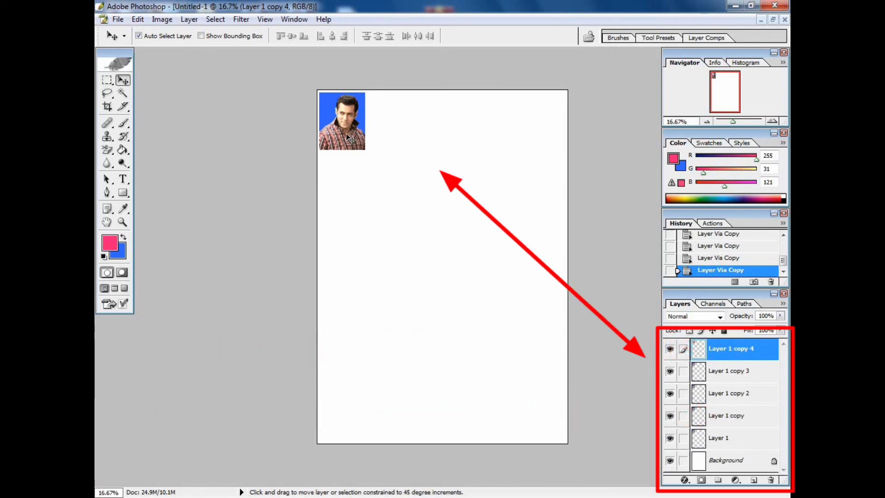
Step: Spread the four portrait copies along the page's upper edge to form a single row with the original
left_click_drag(343, 132, 547, 159)
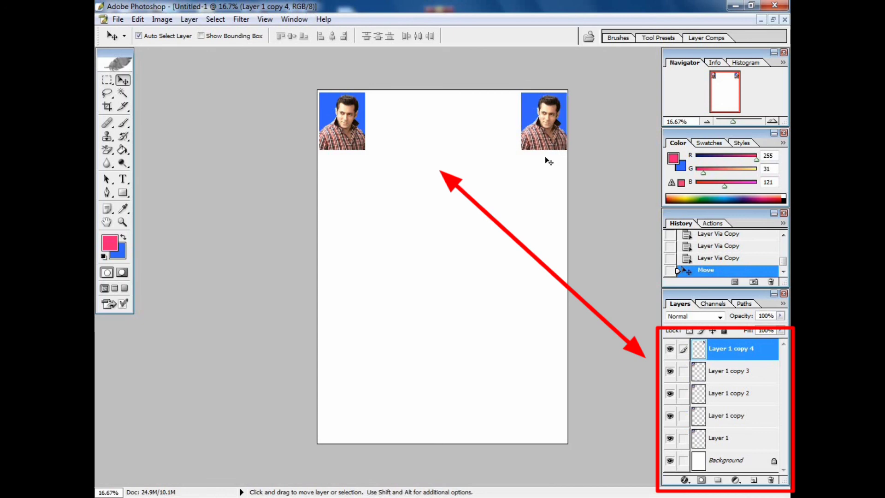
left_click(361, 137)
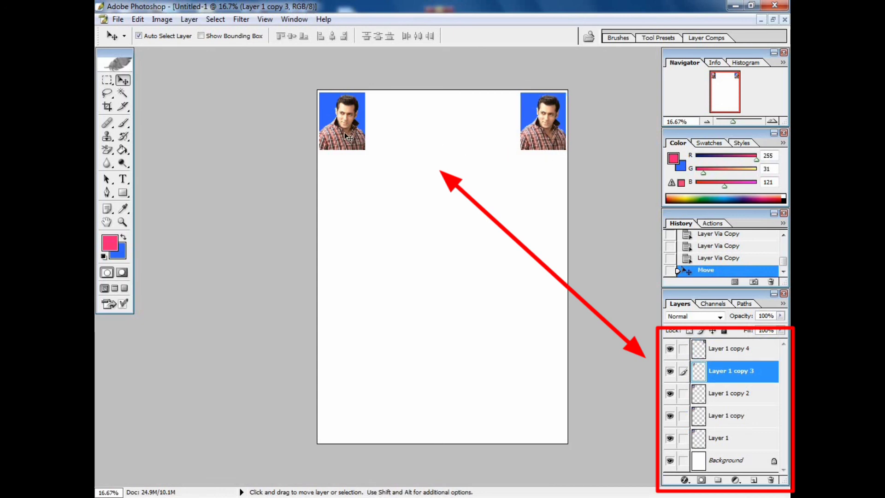
left_click_drag(341, 133, 492, 134)
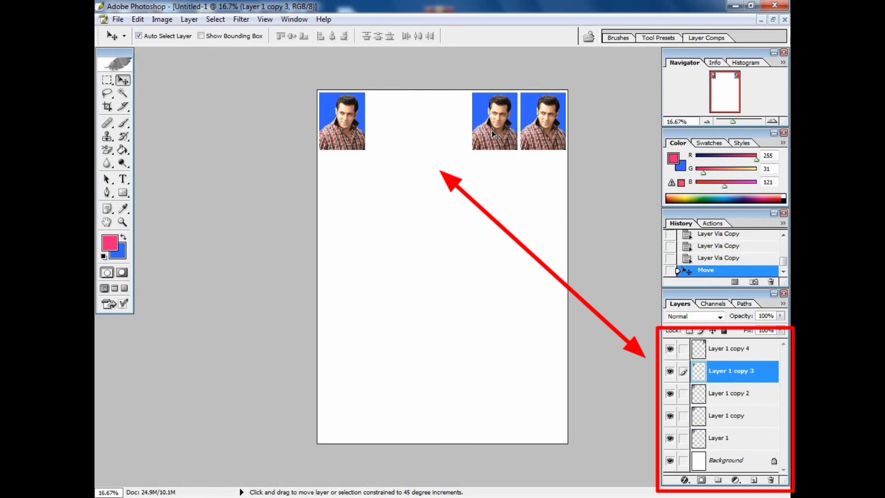
left_click_drag(353, 128, 391, 139)
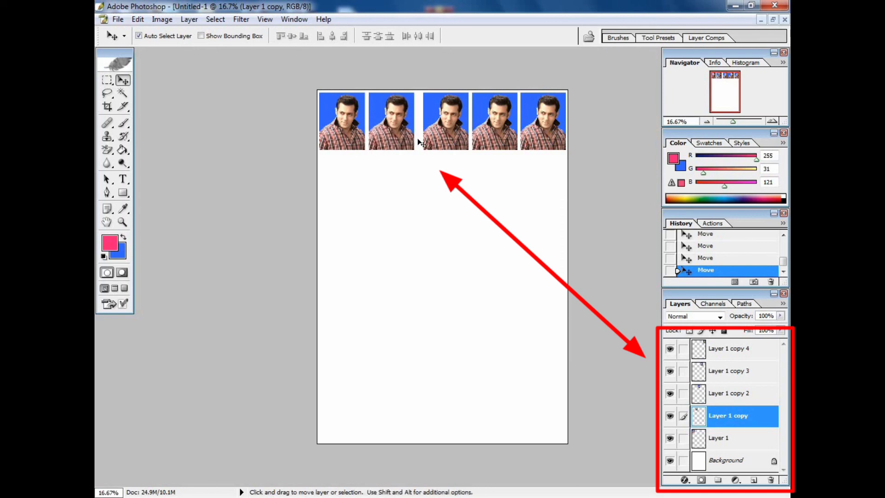
Step: Adjust the third, fourth and fifth portraits horizontally so the gaps in the row are even
left_click(428, 144)
left_click_drag(445, 142, 440, 142)
left_click_drag(492, 138, 528, 142)
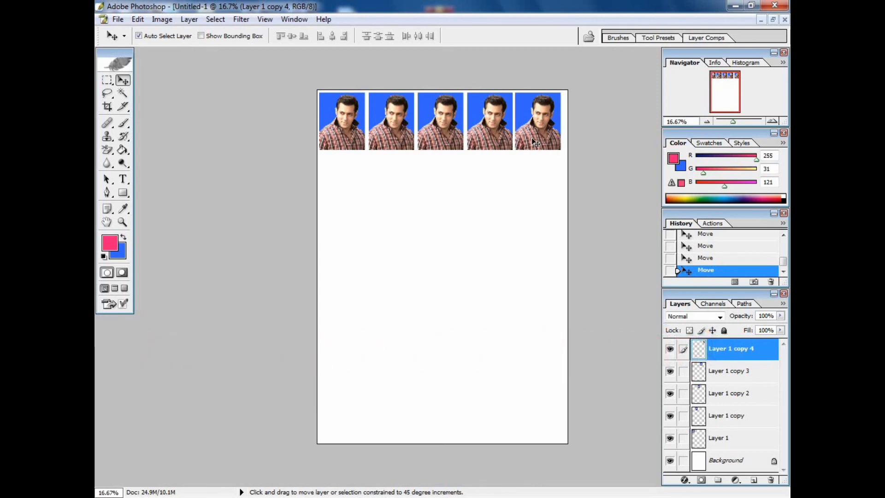